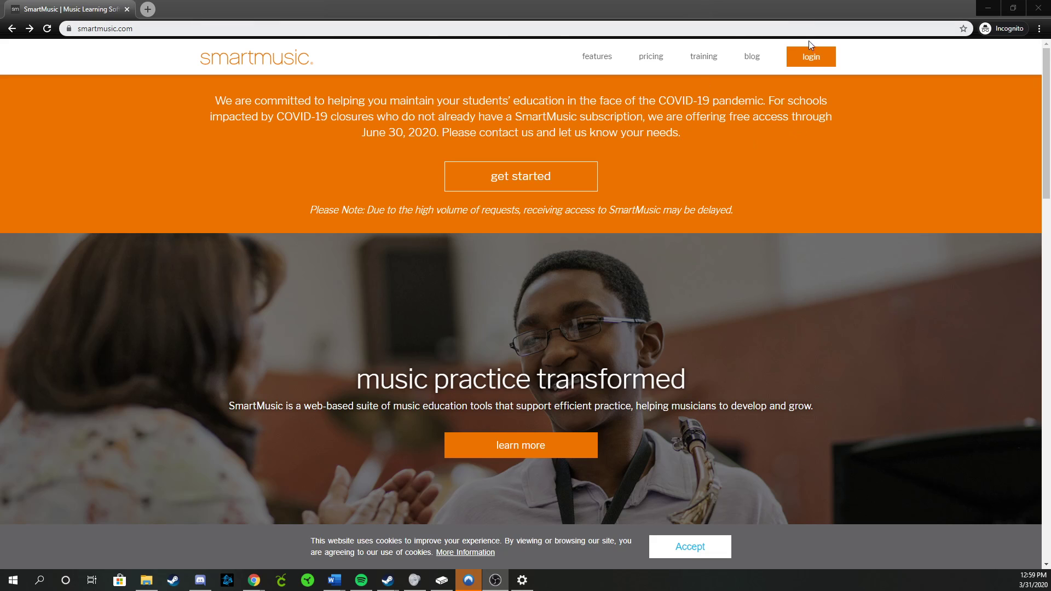
# - Choose New SmartMusic from the login options and go to the student Join a Class page
pyautogui.click(815, 65)
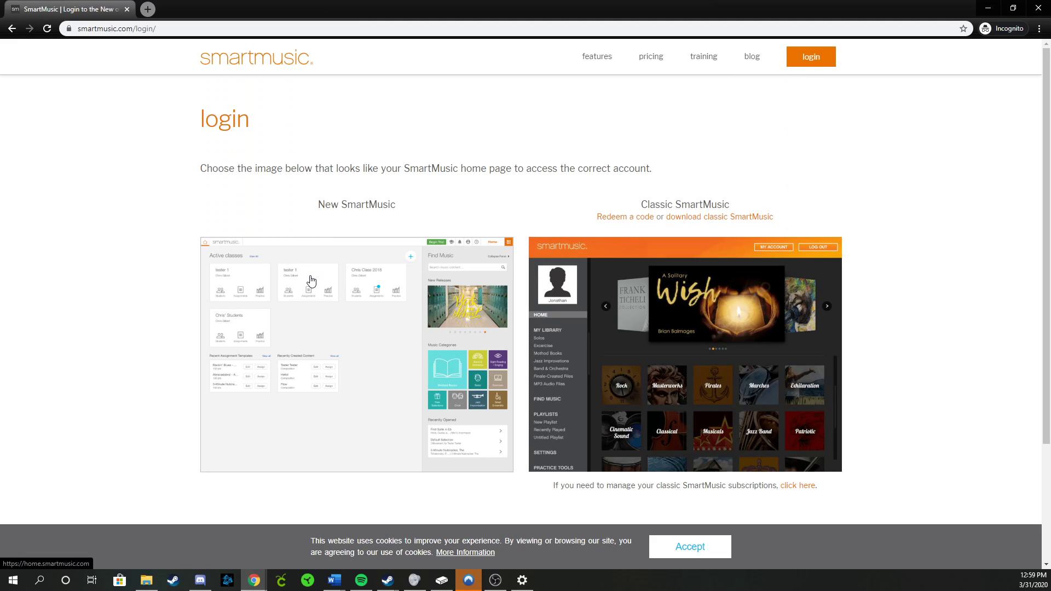
pyautogui.click(311, 280)
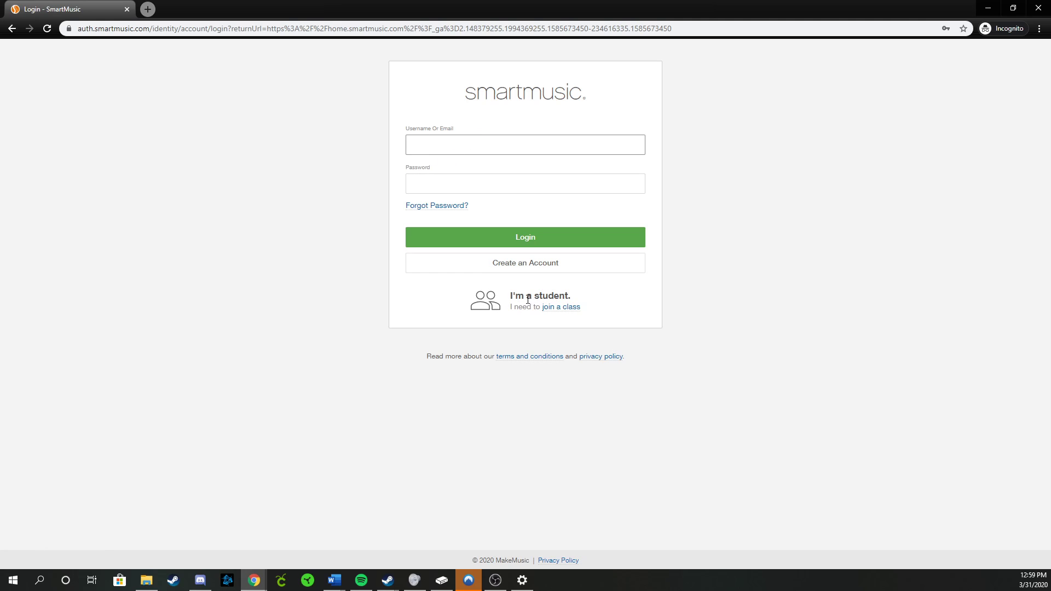
pyautogui.moveTo(510, 295); pyautogui.dragTo(599, 314)
pyautogui.click(599, 314)
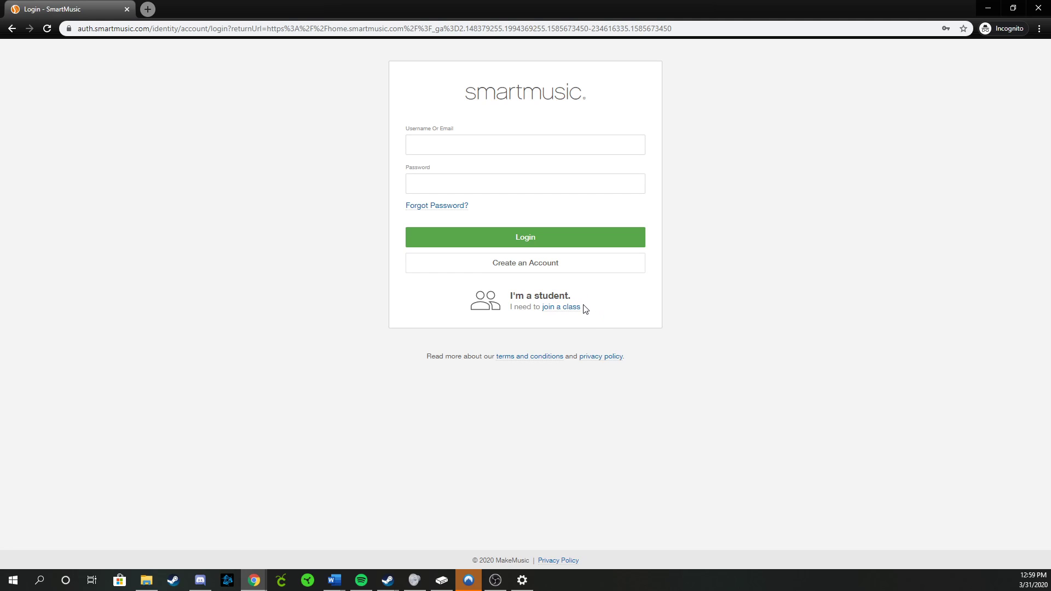
pyautogui.click(552, 307)
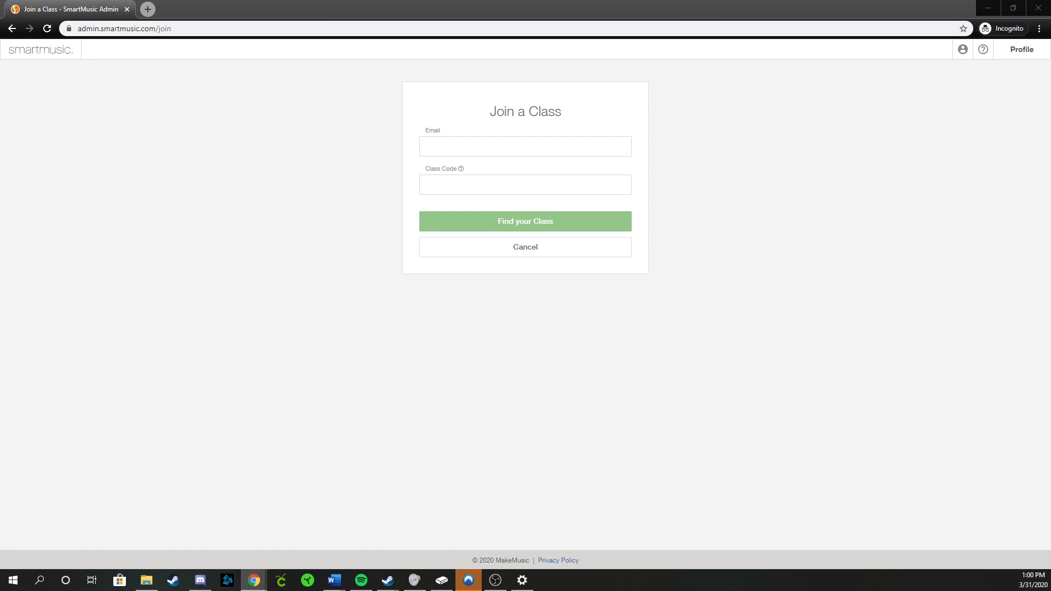
# - Autofill the suggested class code, then switch to the window showing the teacher Home page
pyautogui.click(575, 190)
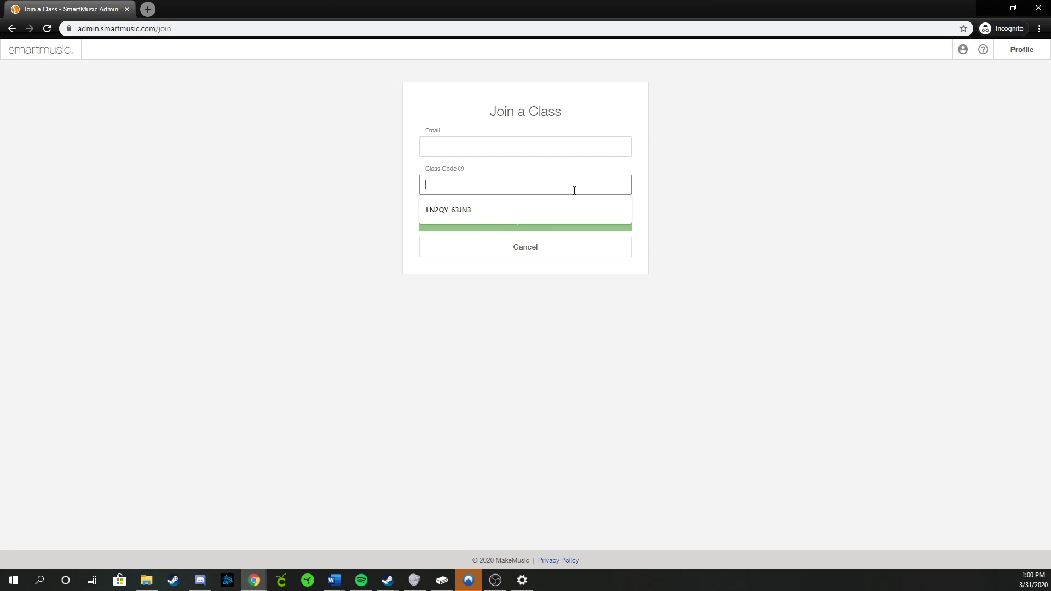
pyautogui.press('Down')
pyautogui.press('Return')
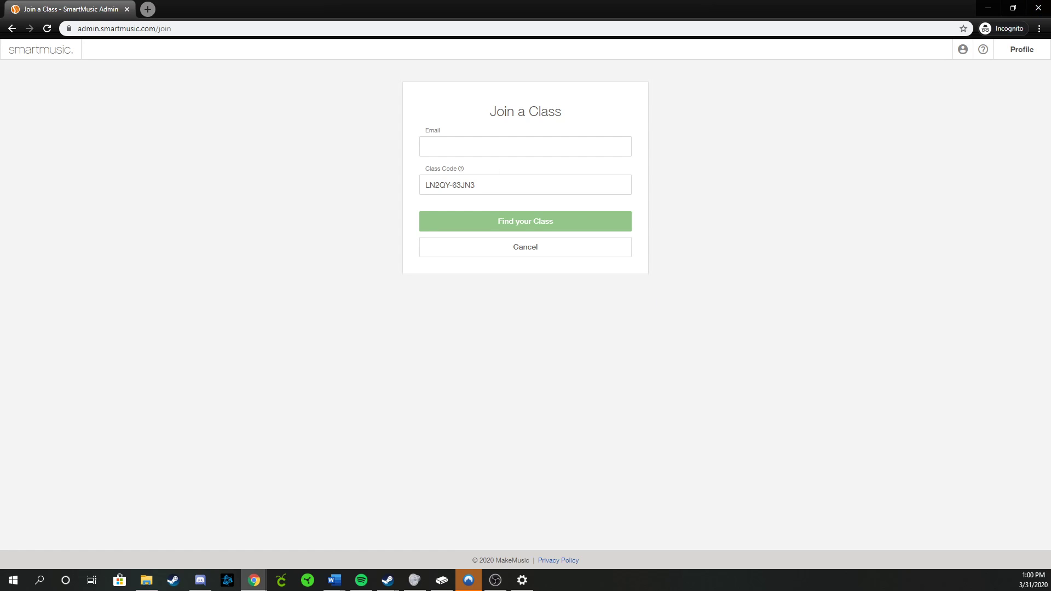
pyautogui.hotkey('alt', 'Tab')
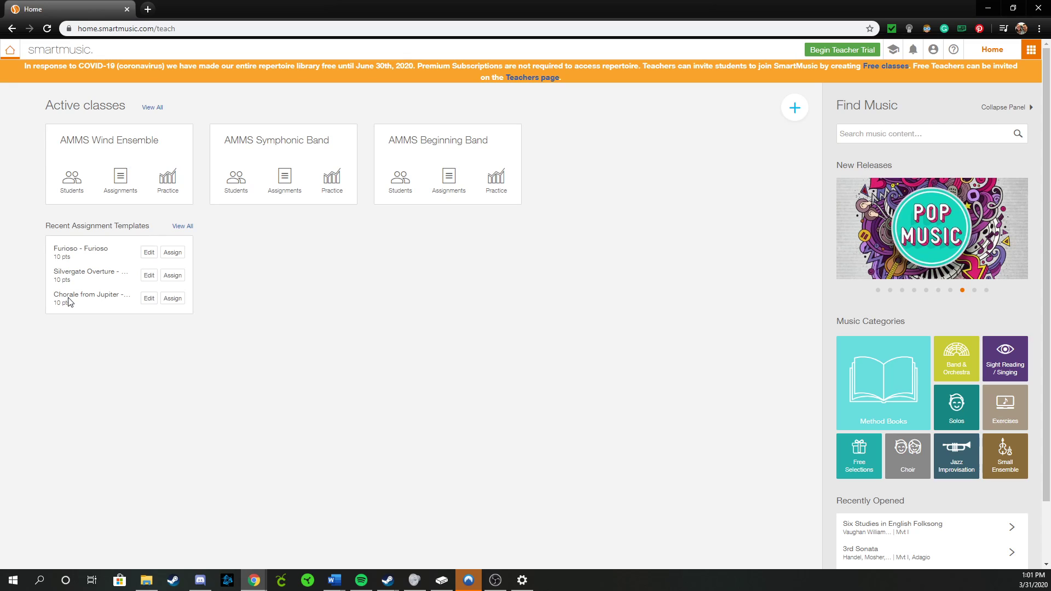
# - Open the Method Books tile under Music Categories on the Home page
pyautogui.scroll(-1, 505, 285)
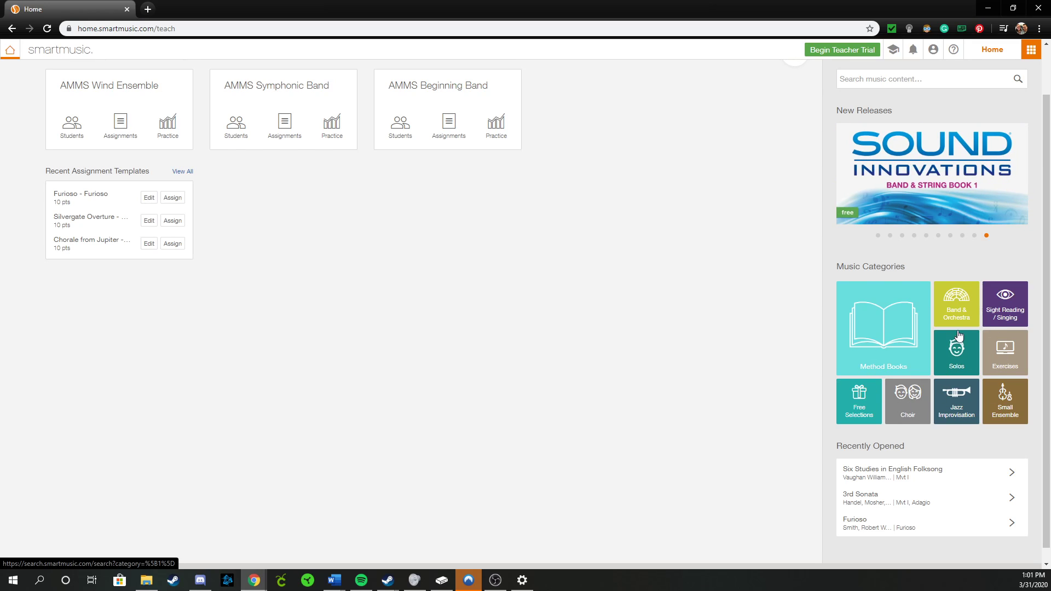
pyautogui.click(875, 310)
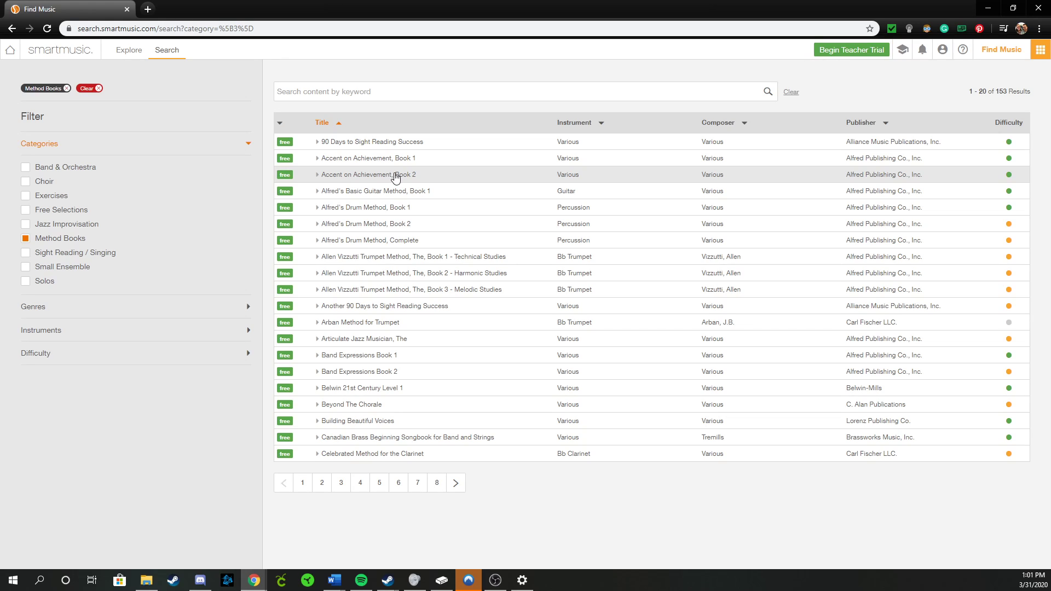
# - Search the Method Books by the keyword 'essential'
pyautogui.click(369, 97)
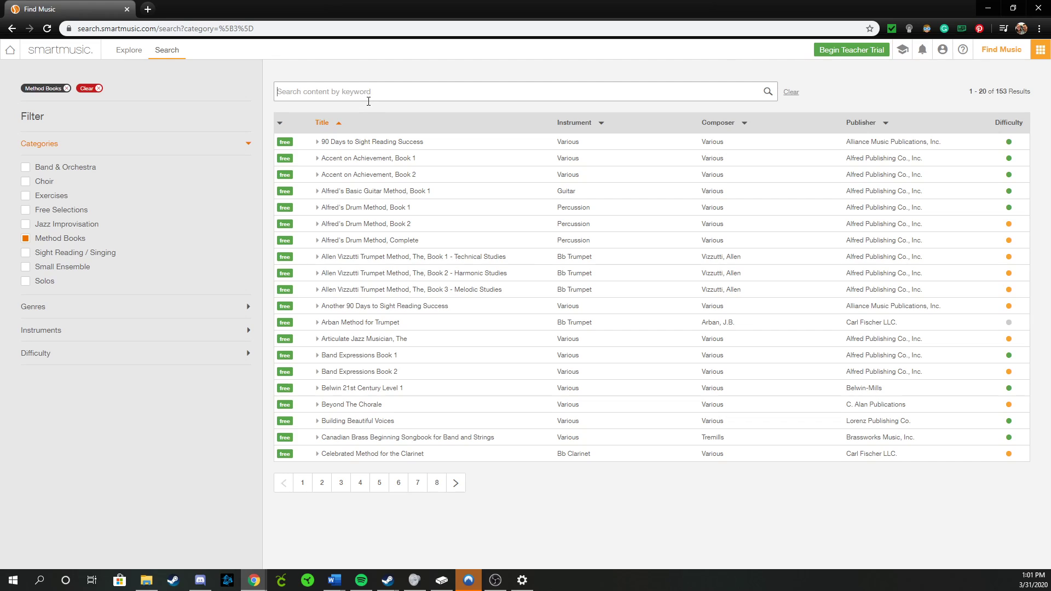
pyautogui.write('essential')
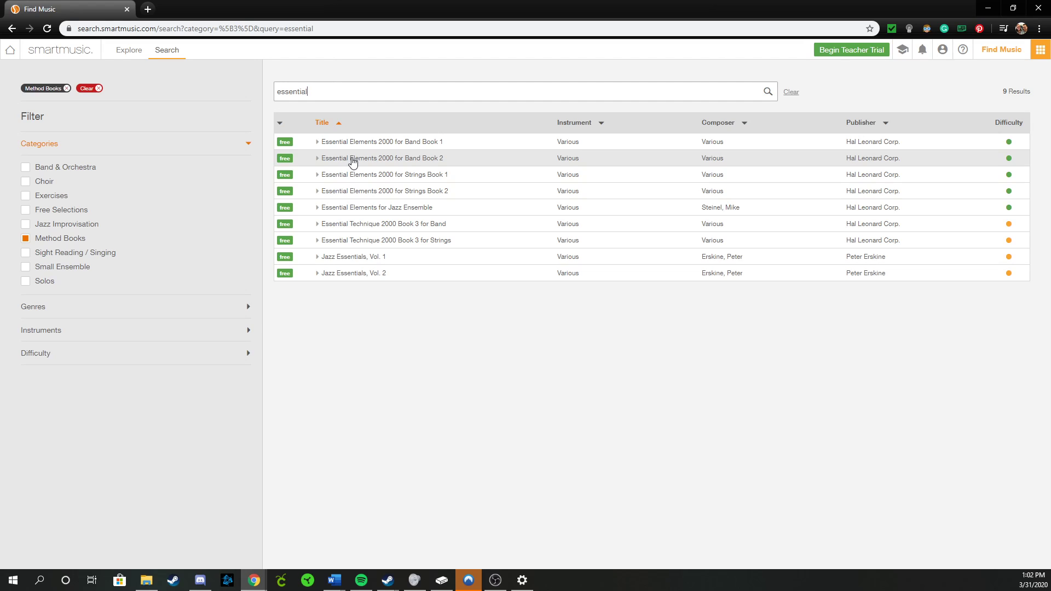
# - Open Essential Elements 2000 for Band Book 1, replacing the preset Tuba with Bb Trumpet
pyautogui.click(364, 142)
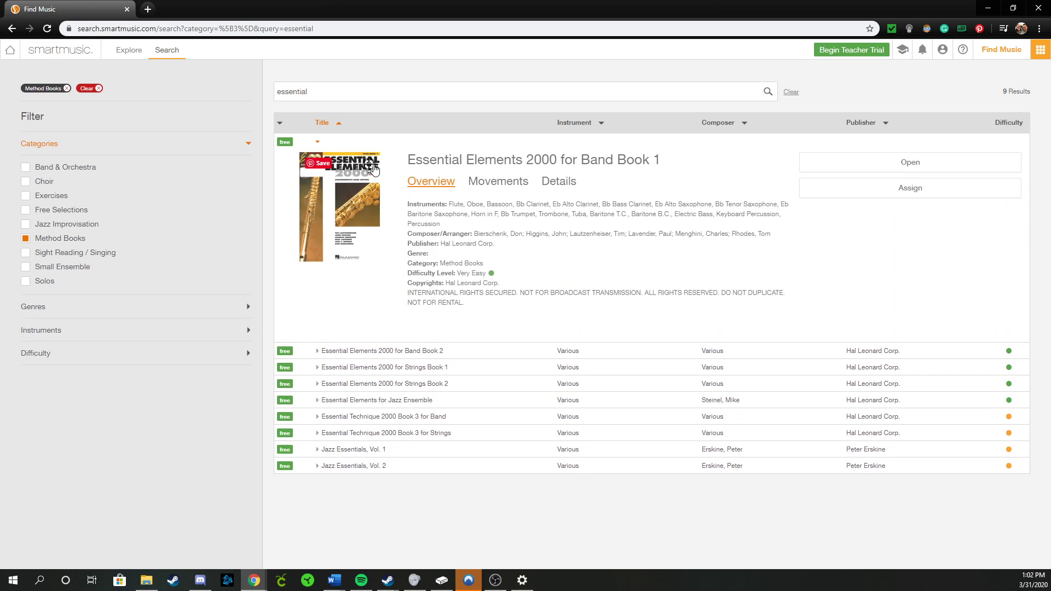
pyautogui.click(886, 170)
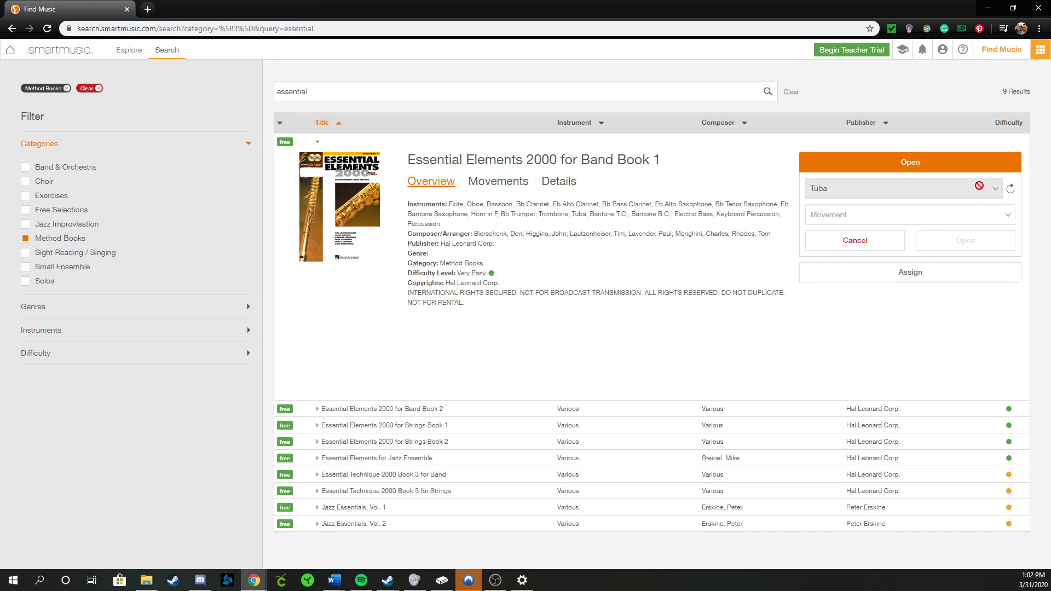
pyautogui.click(1011, 189)
pyautogui.click(984, 196)
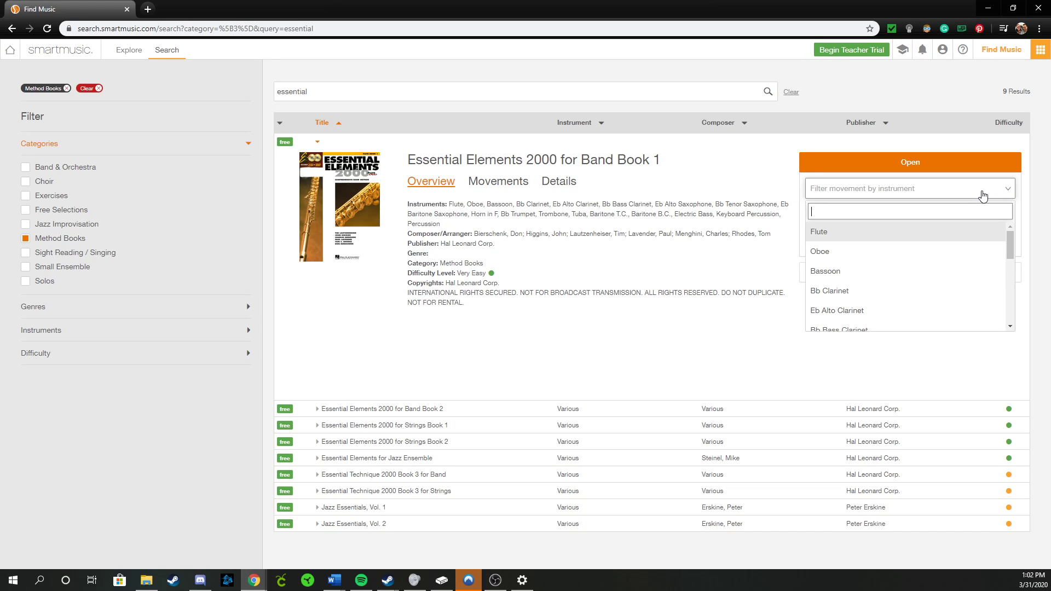
pyautogui.scroll(-4, 870, 268)
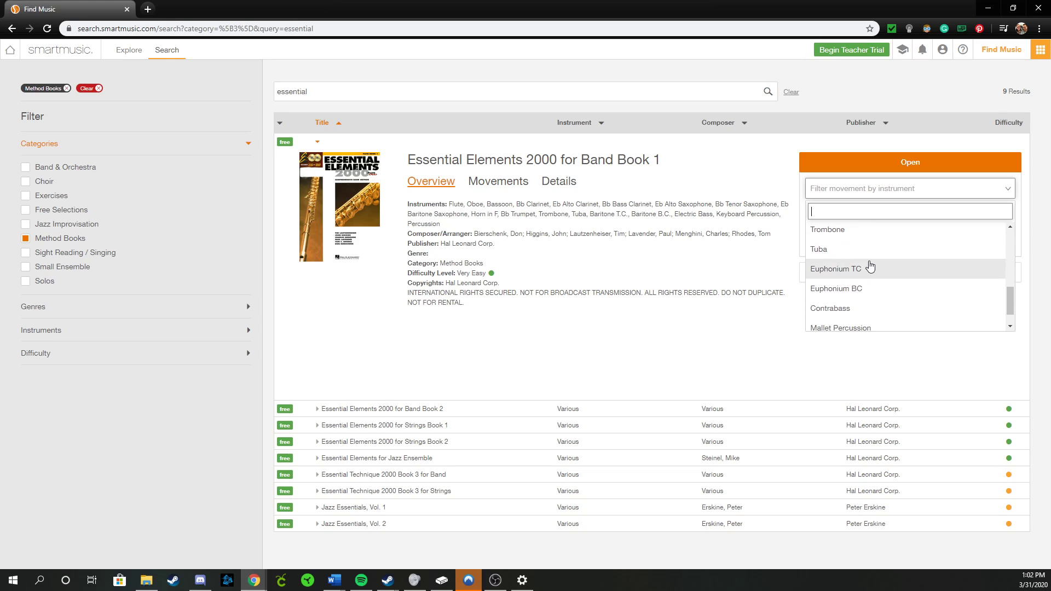
pyautogui.scroll(3, 870, 267)
pyautogui.click(870, 267)
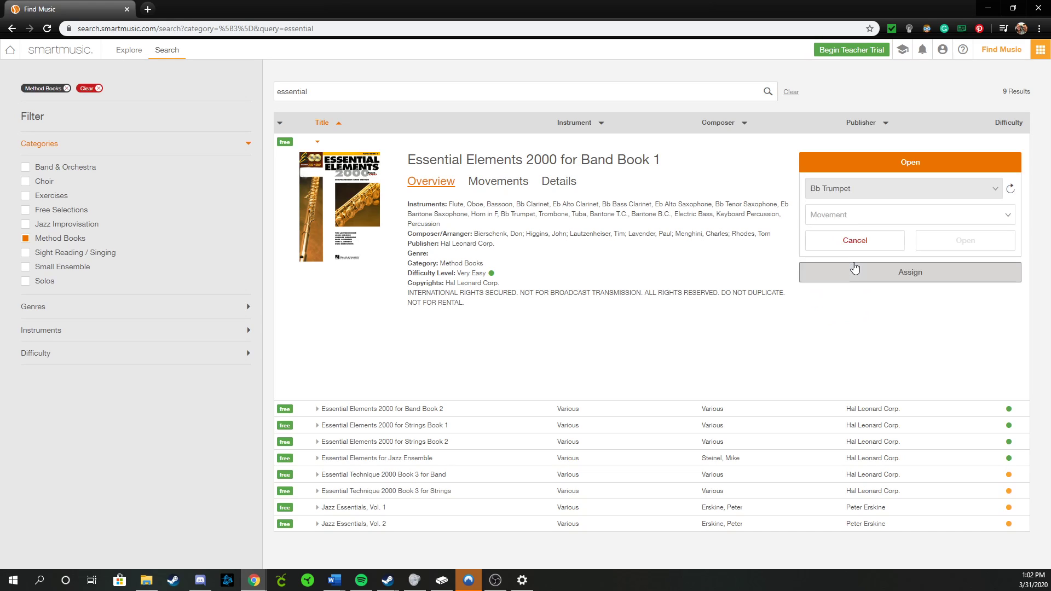
# - Choose movement 17. Hot Cross Buns and open it for practice
pyautogui.click(899, 217)
pyautogui.scroll(-3, 884, 276)
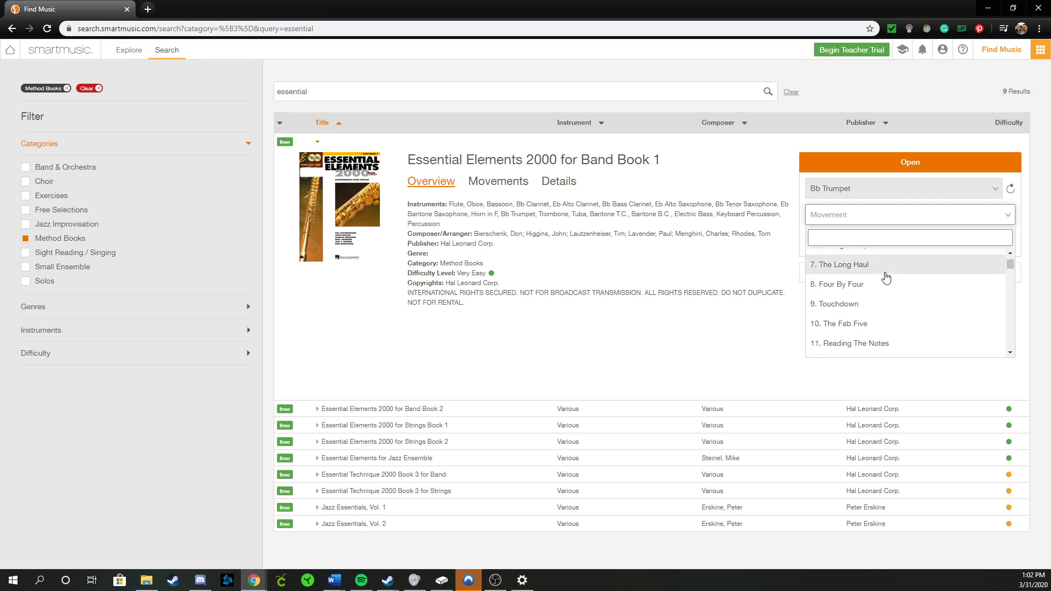
pyautogui.scroll(-3, 887, 279)
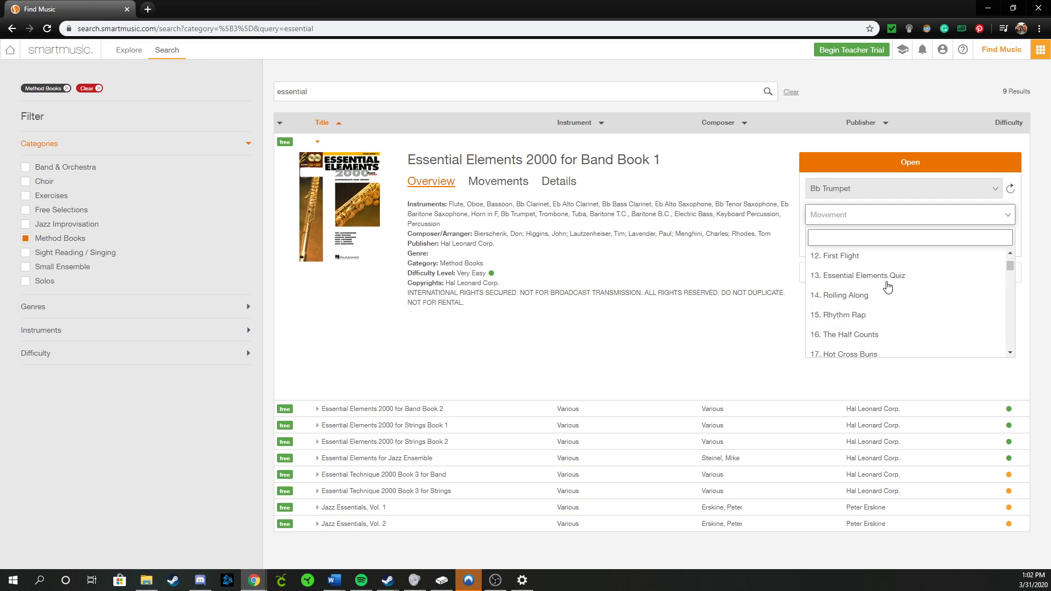
pyautogui.scroll(-2, 887, 287)
pyautogui.click(858, 302)
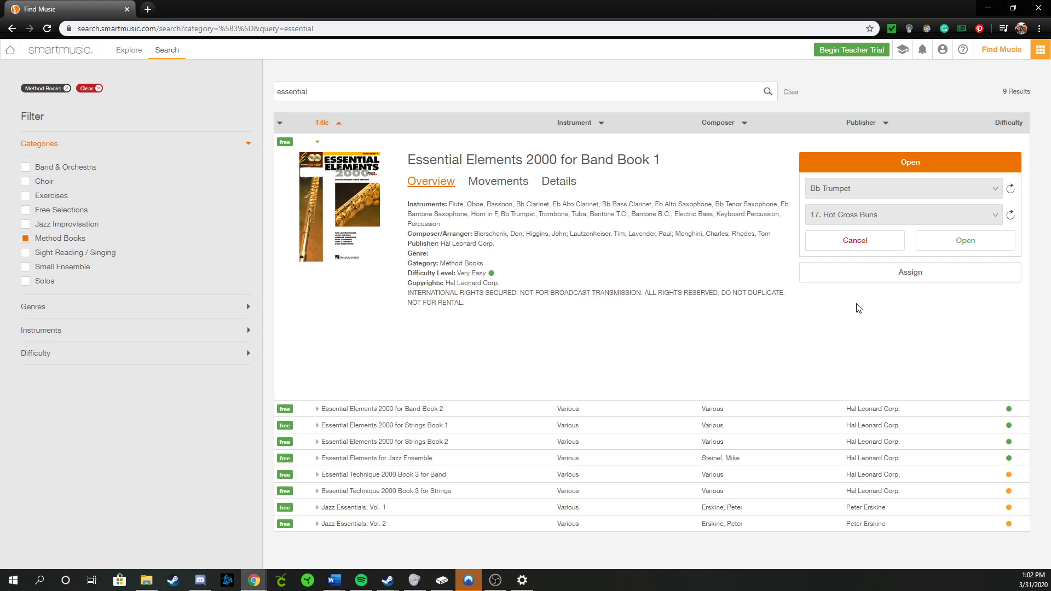
pyautogui.click(1004, 249)
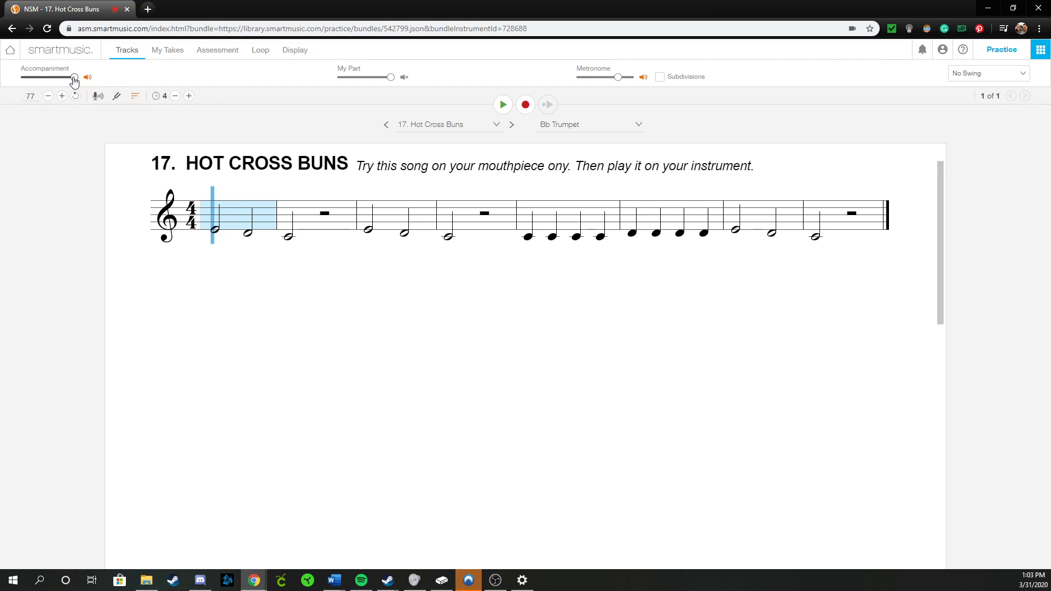
# - Soften the accompaniment, unmute and lower My Part, and play Hot Cross Buns through
pyautogui.moveTo(75, 81); pyautogui.dragTo(31, 83)
pyautogui.click(404, 79)
pyautogui.moveTo(390, 79)
pyautogui.mouseDown()
pyautogui.moveTo(347, 81)
pyautogui.moveTo(391, 78)
pyautogui.mouseUp()
pyautogui.moveTo(31, 78); pyautogui.dragTo(24, 78)
pyautogui.click(502, 105)
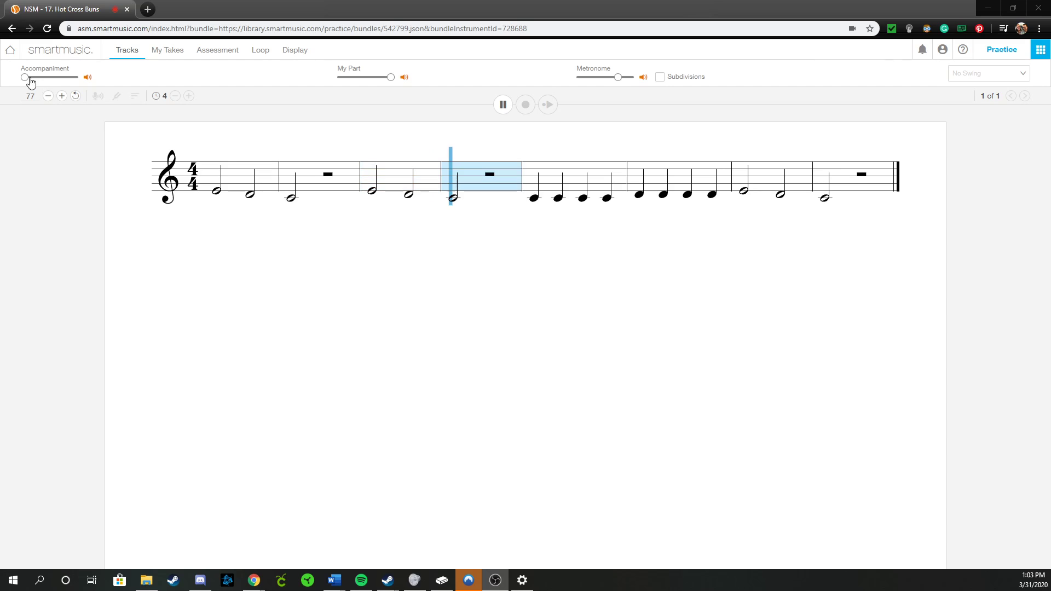
pyautogui.click(27, 78)
pyautogui.moveTo(29, 78); pyautogui.dragTo(55, 80)
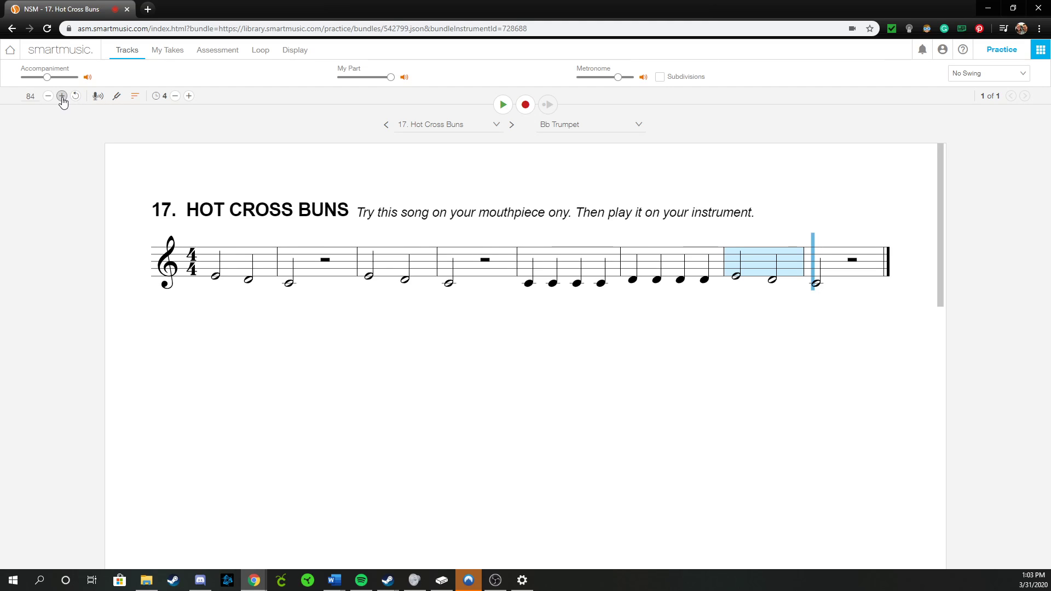
# - Set the tempo to 120, play Hot Cross Buns from the start, then return to measure 1
pyautogui.click(62, 96)
pyautogui.click(62, 96)
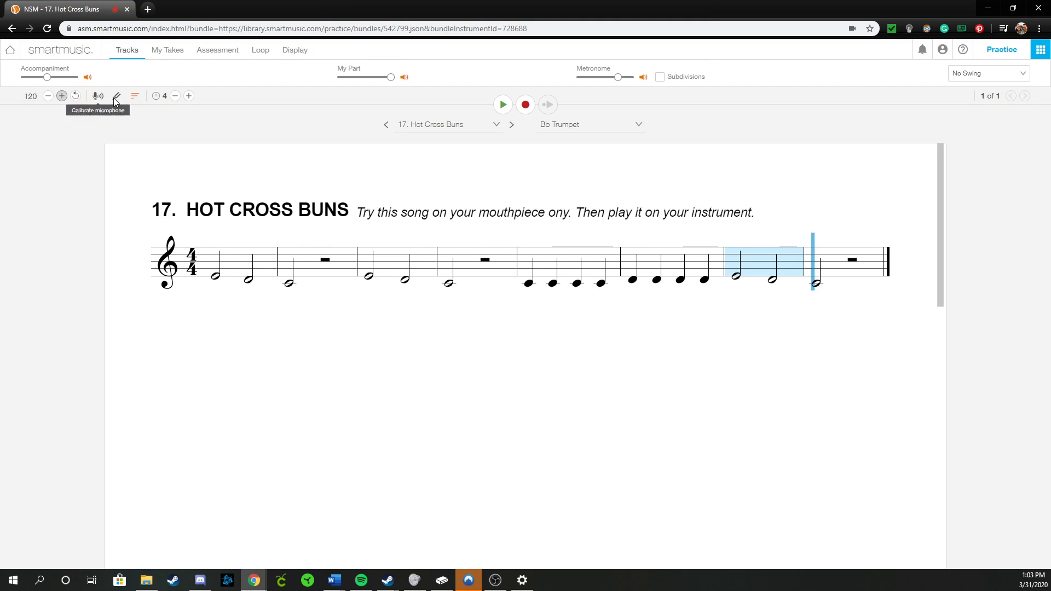
pyautogui.click(502, 104)
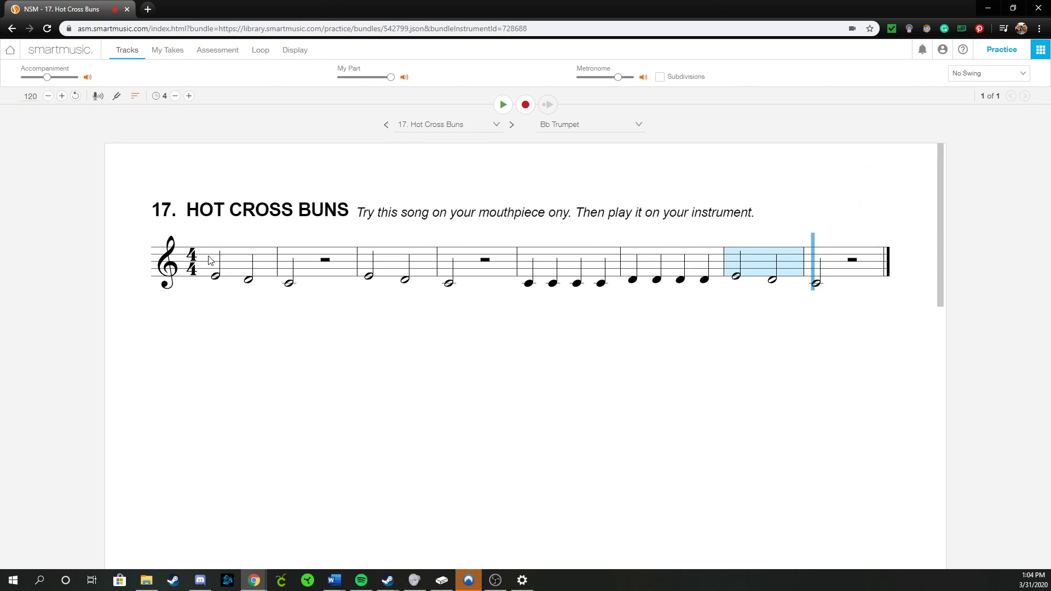
pyautogui.click(502, 104)
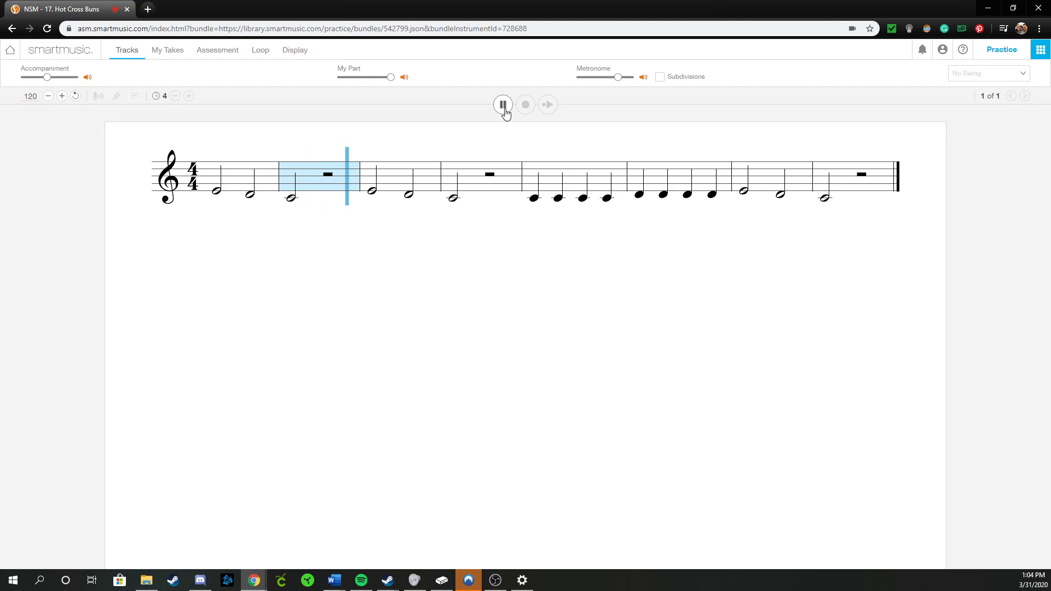
pyautogui.click(503, 105)
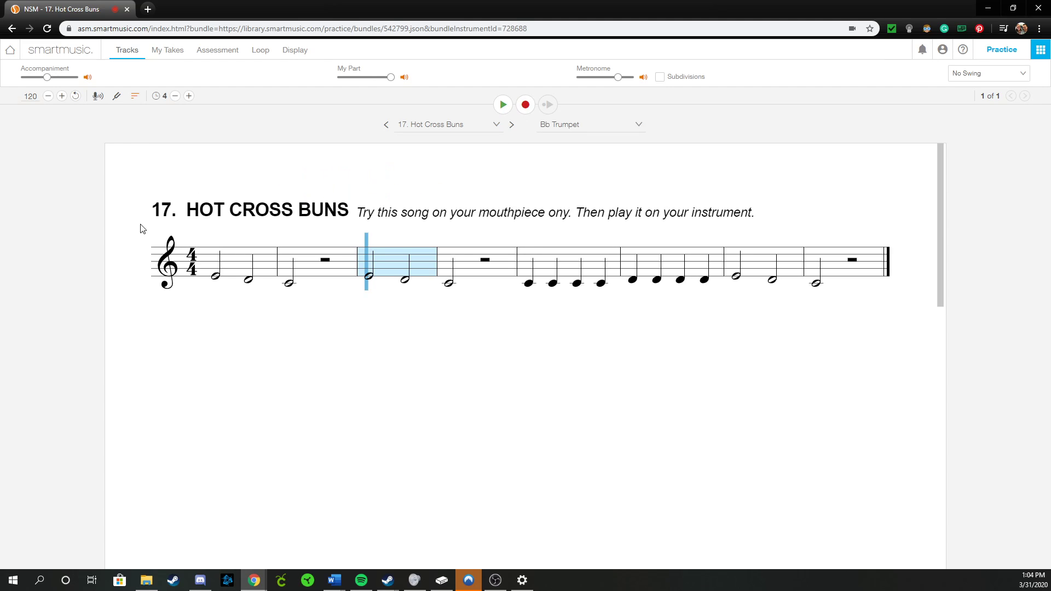
pyautogui.click(209, 268)
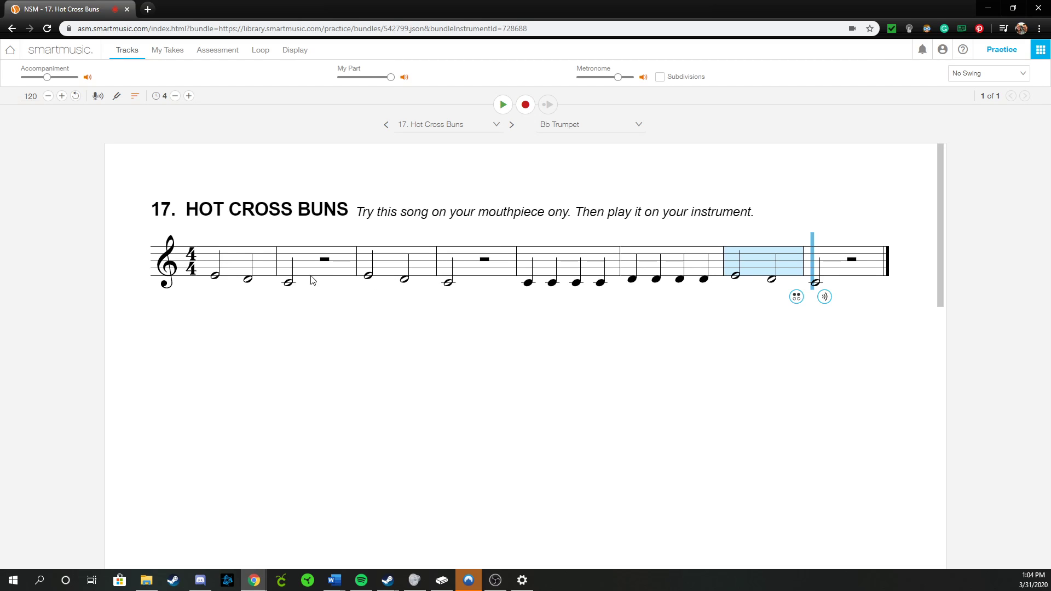
# - Preview note fingerings such as E while jumping to measures 3, 5, 6 and back to 1
pyautogui.click(199, 299)
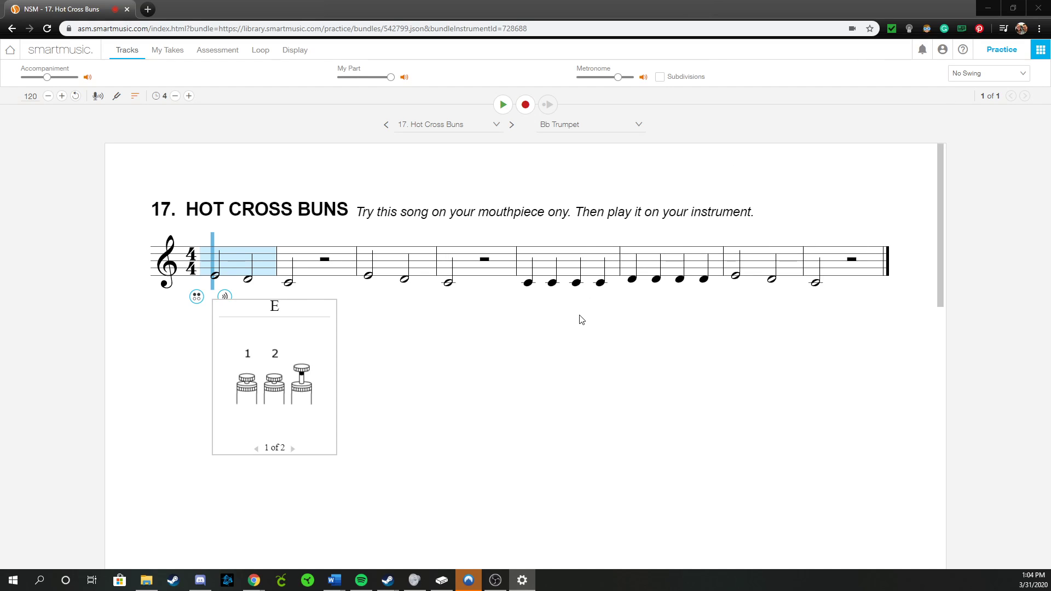
pyautogui.click(583, 335)
pyautogui.click(572, 335)
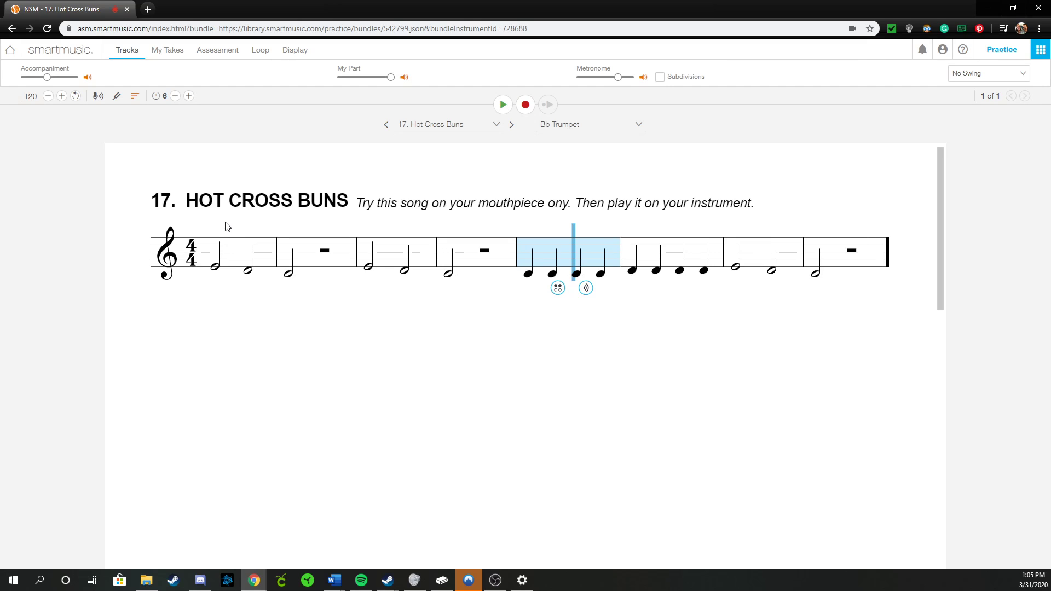
pyautogui.click(369, 270)
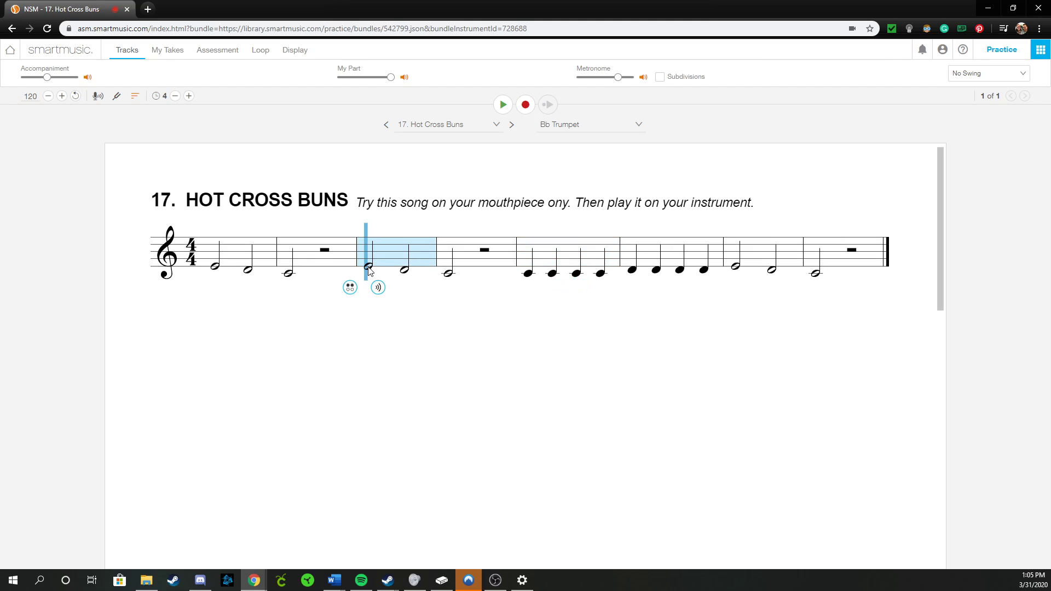
pyautogui.click(351, 289)
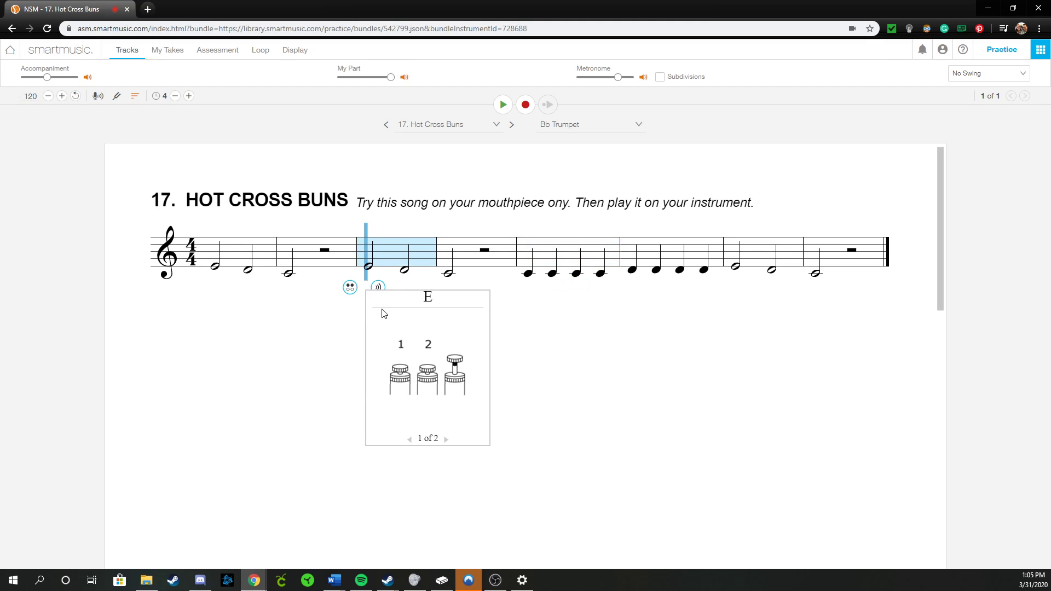
pyautogui.click(621, 362)
pyautogui.click(208, 267)
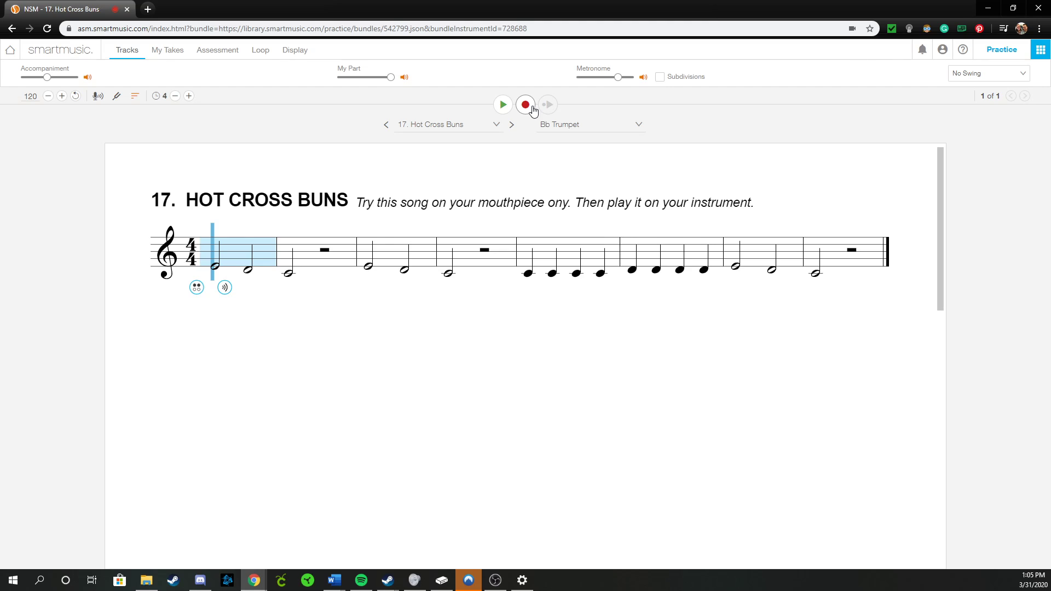
# - Turn My Part fully down, lower the accompaniment, and drop the tempo to 110
pyautogui.moveTo(390, 78); pyautogui.dragTo(345, 77)
pyautogui.moveTo(47, 81); pyautogui.dragTo(38, 80)
pyautogui.click(48, 96)
# - Prepare an assessed recording of Hot Cross Buns and pass the microphone test
pyautogui.click(526, 105)
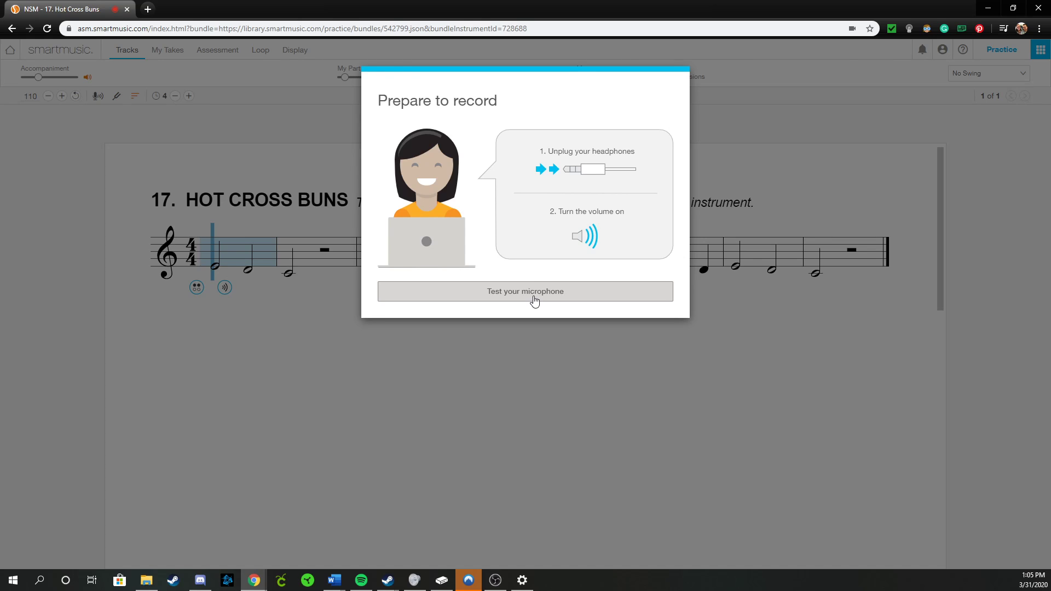
pyautogui.click(534, 301)
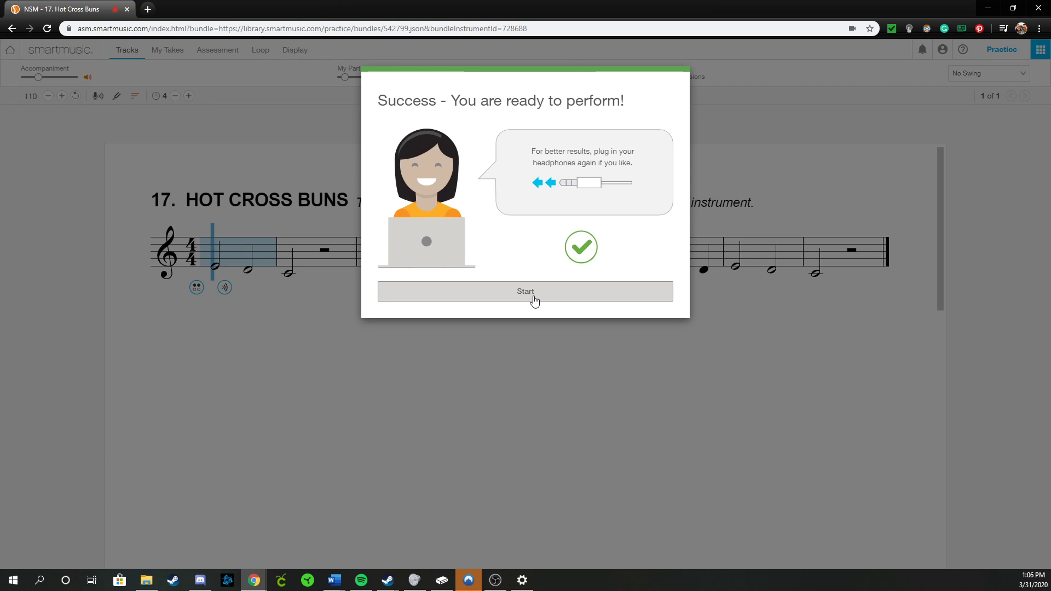
# - Record Hot Cross Buns, producing take '1 - 25% - 110 bpm'
pyautogui.click(535, 301)
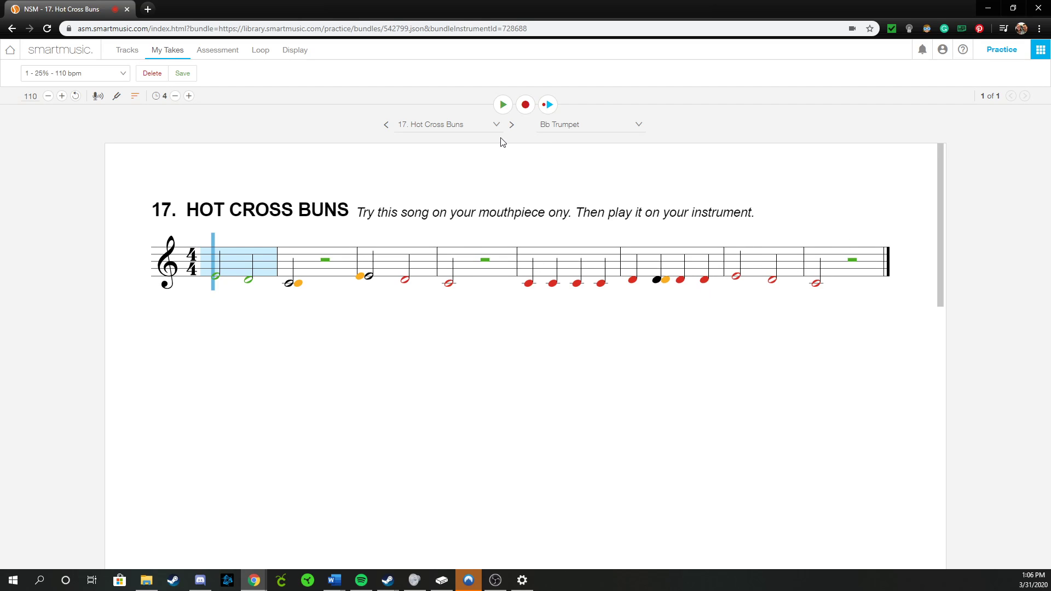
# - Record take 2 of Hot Cross Buns (60% at 110 bpm) and jump to measure 5 to review it
pyautogui.click(526, 105)
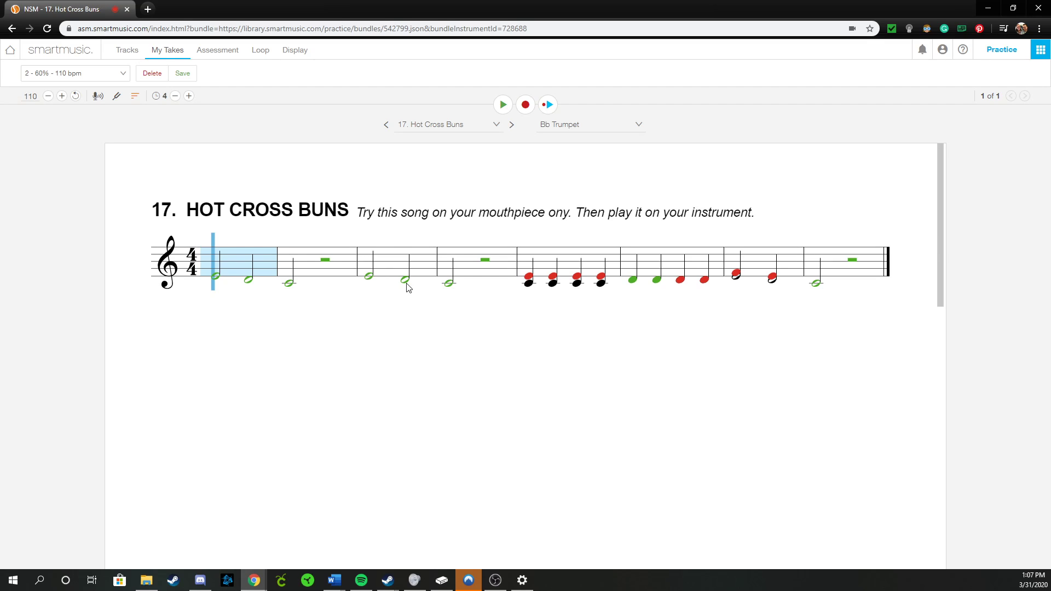
pyautogui.click(532, 280)
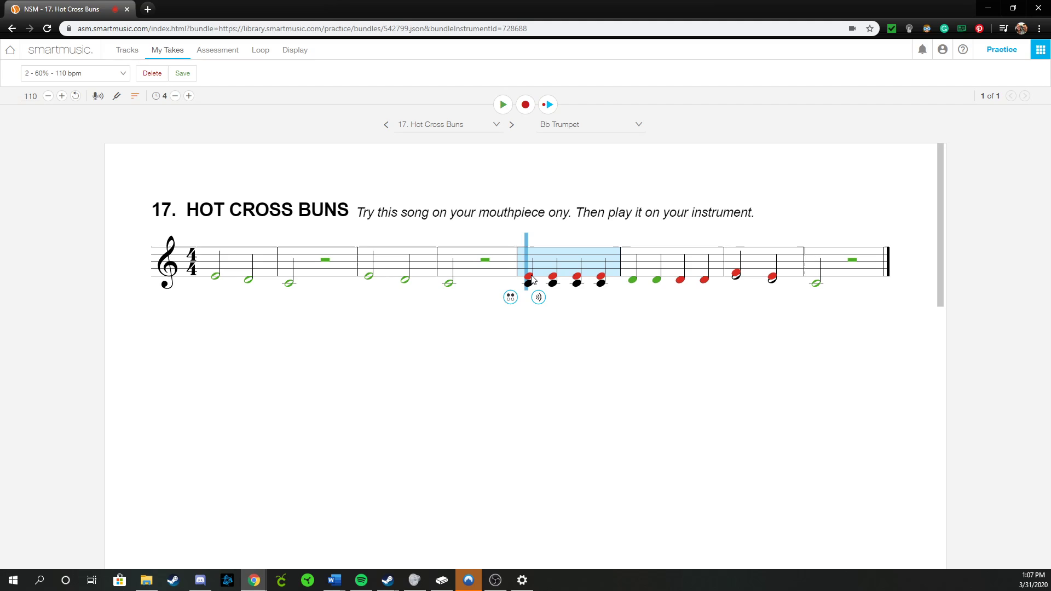
pyautogui.click(506, 300)
# - View the C fingering chart in measure 5, set playback to beat 2, then return home
pyautogui.click(528, 279)
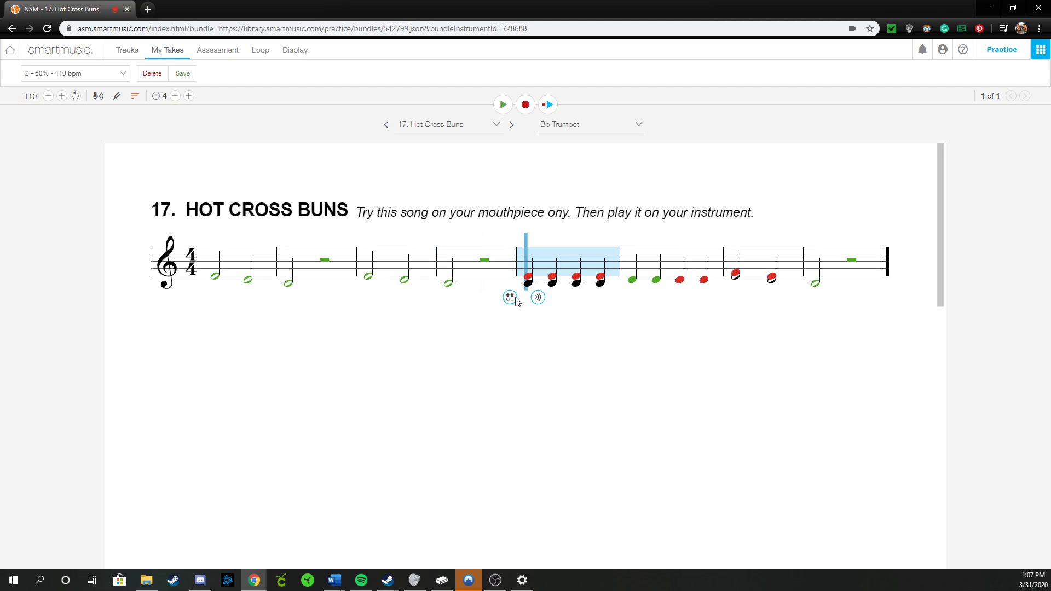
pyautogui.click(512, 299)
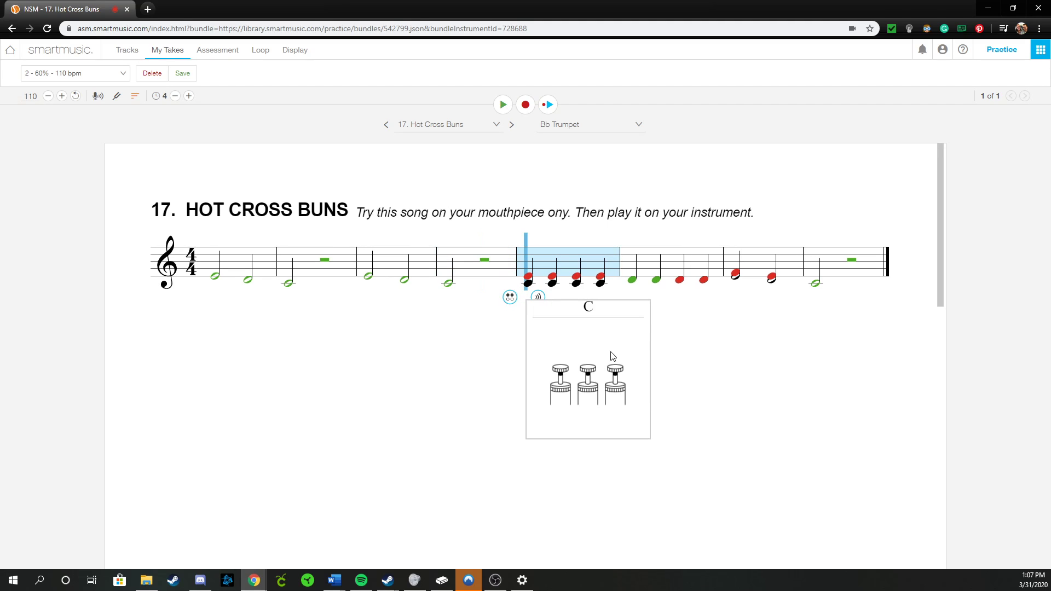
pyautogui.click(695, 324)
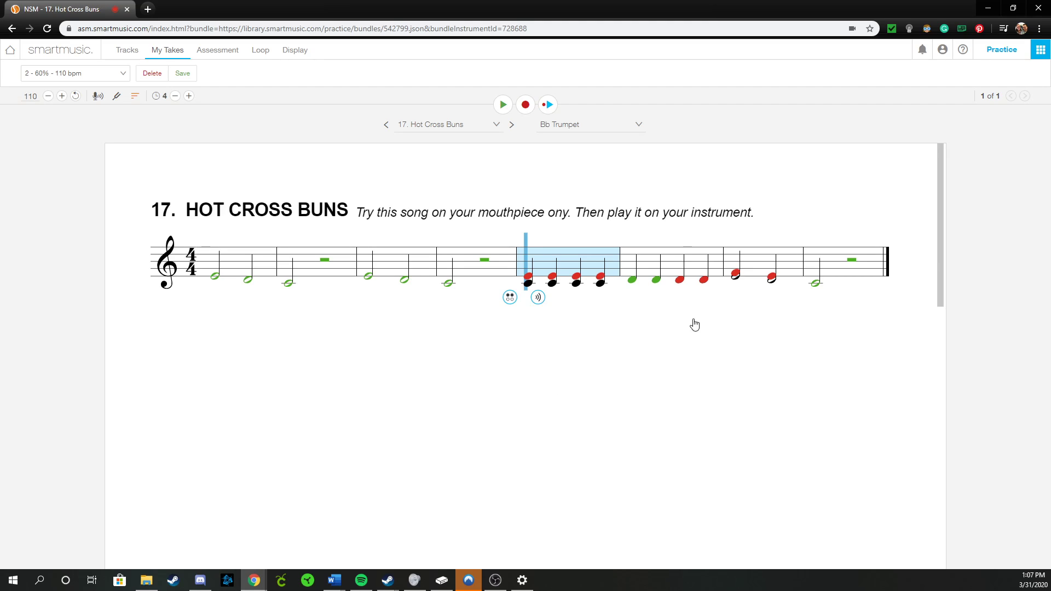
pyautogui.click(695, 324)
pyautogui.click(549, 259)
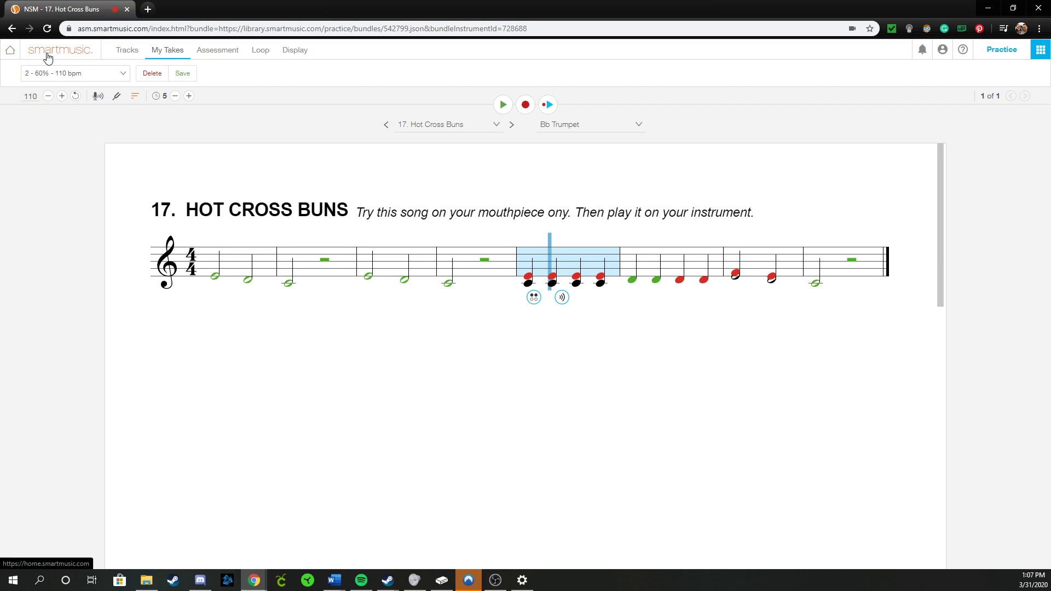
pyautogui.click(14, 56)
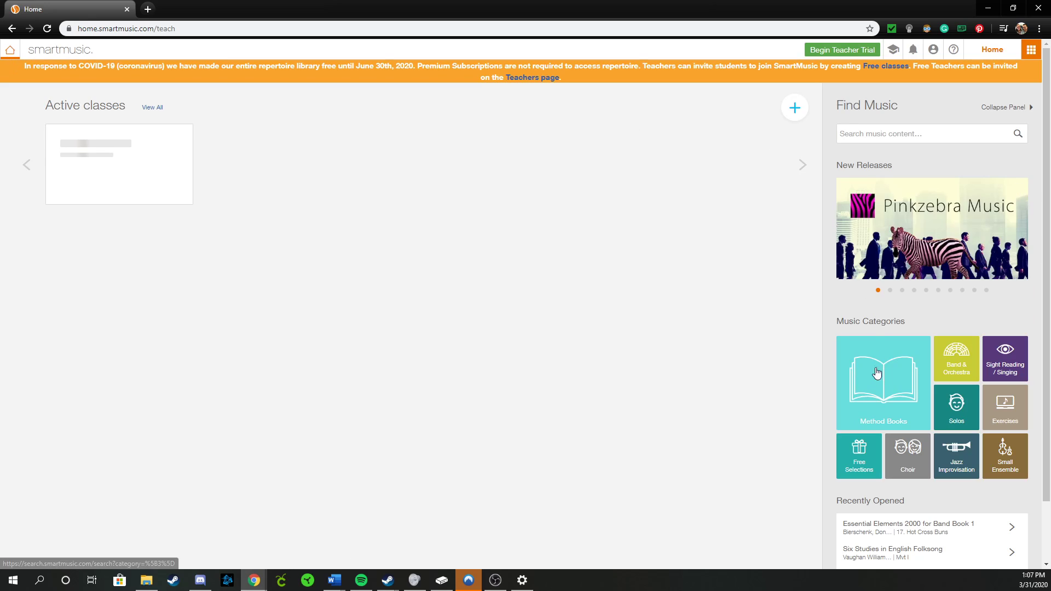
# - Search Method Books for 'esse' and expand Essential Elements 2000 for Band Book 2
pyautogui.click(952, 366)
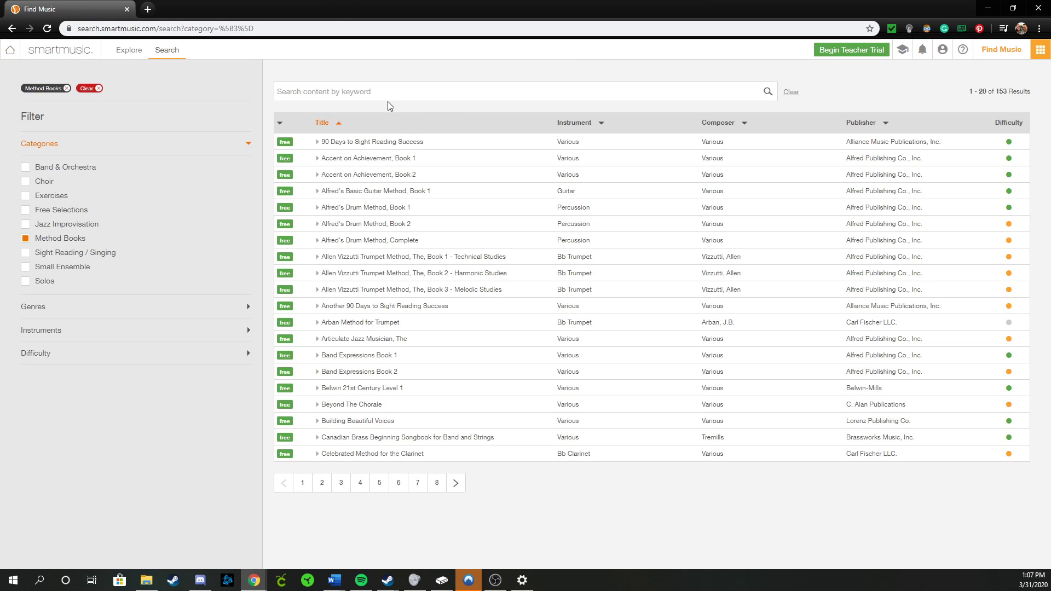
pyautogui.click(386, 93)
pyautogui.write('esse')
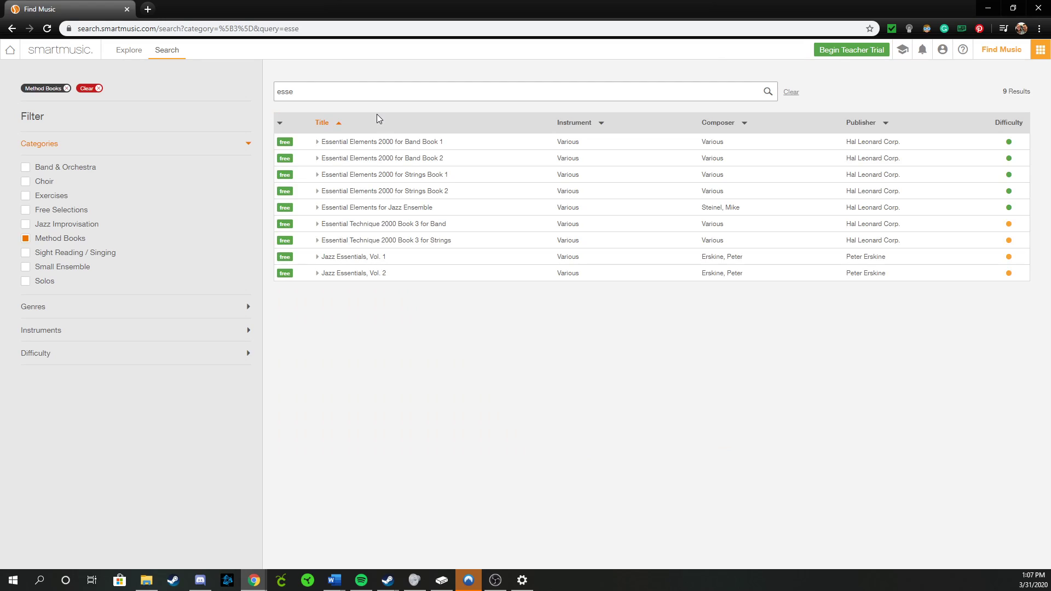
pyautogui.click(384, 163)
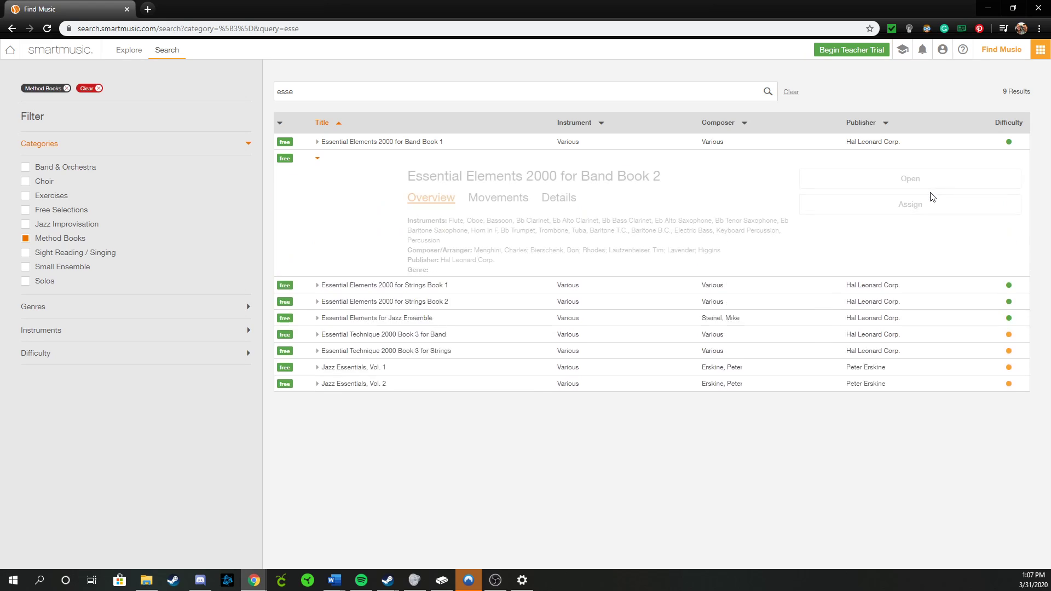
# - Choose Bb Trumpet as the instrument and 118. Triplet Study as the movement
pyautogui.click(918, 182)
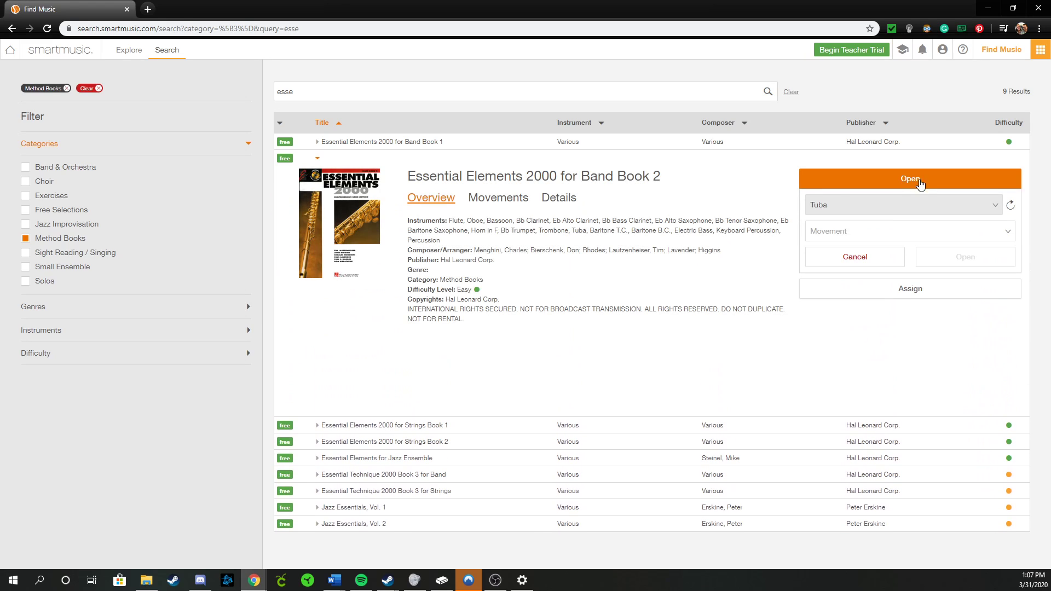
pyautogui.click(992, 211)
pyautogui.scroll(-3, 871, 318)
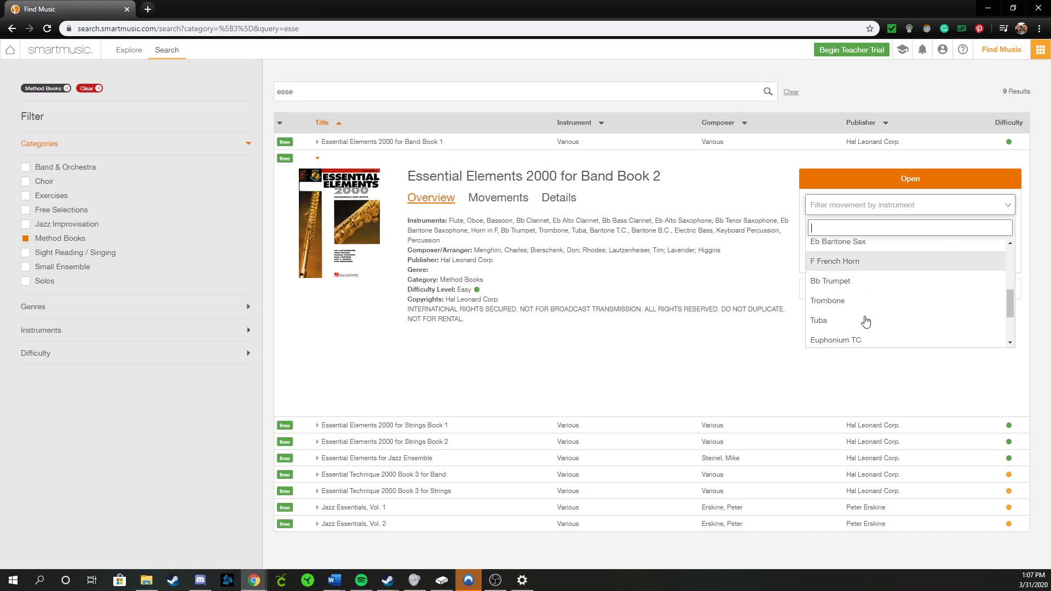
pyautogui.click(876, 283)
pyautogui.click(885, 233)
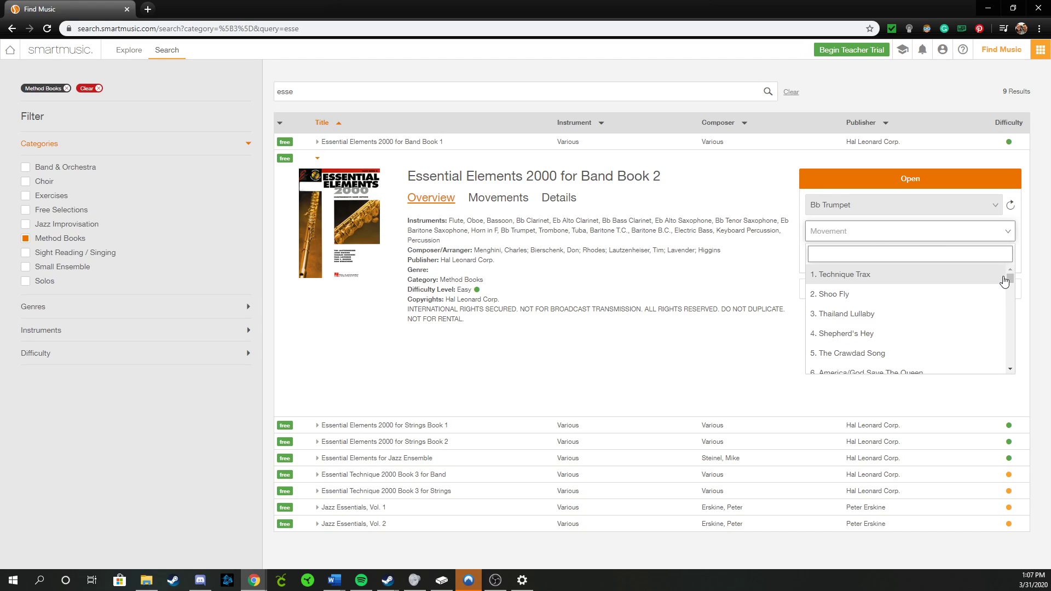
pyautogui.moveTo(1006, 277); pyautogui.dragTo(1008, 330)
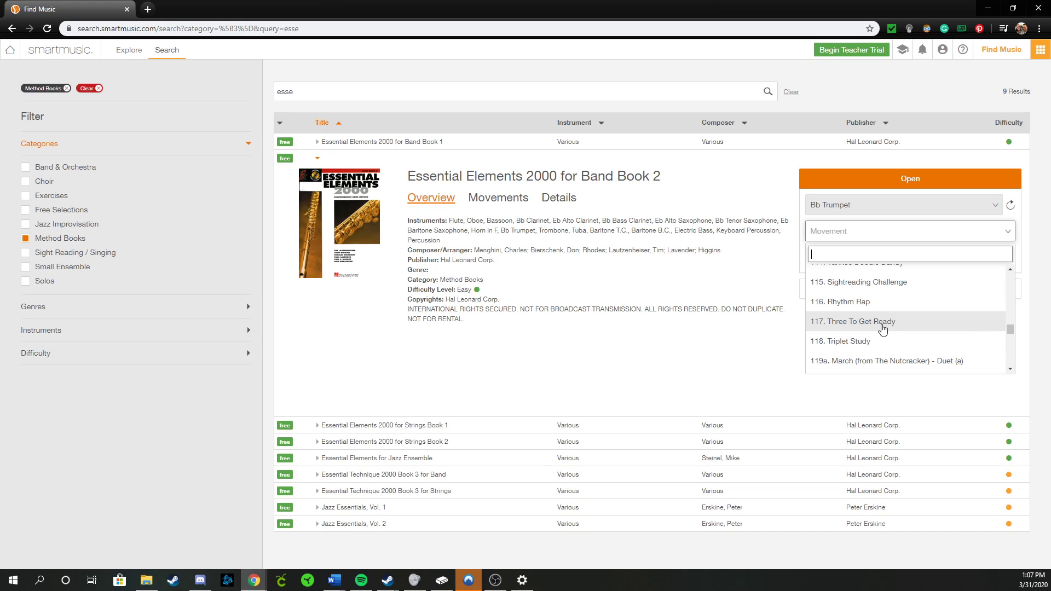
pyautogui.click(880, 342)
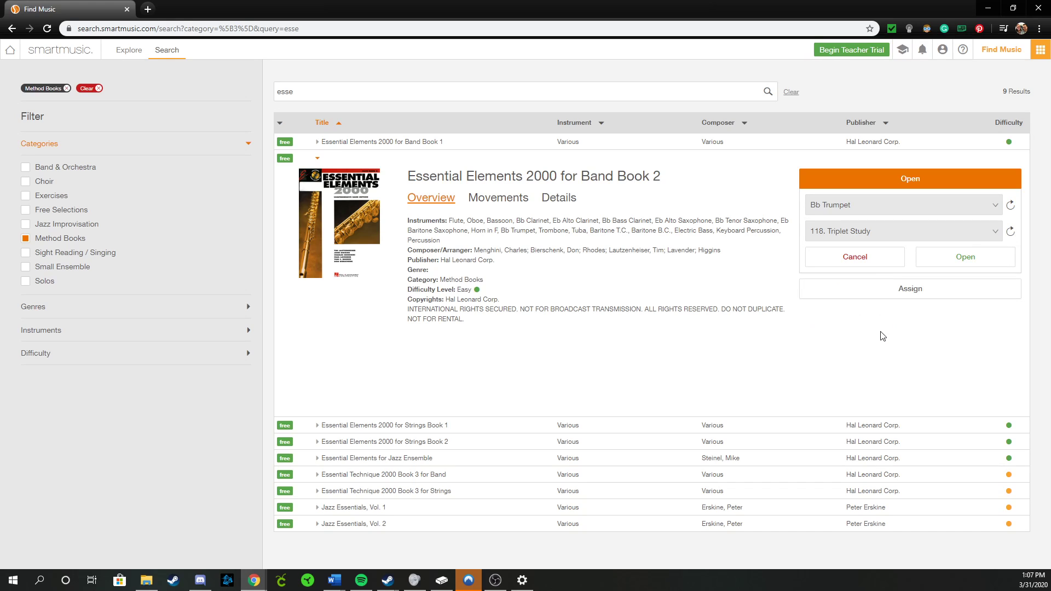
# - Open 118. Triplet Study, play it with My Part unmuted and softer accompaniment, then stop in measure 3
pyautogui.click(951, 261)
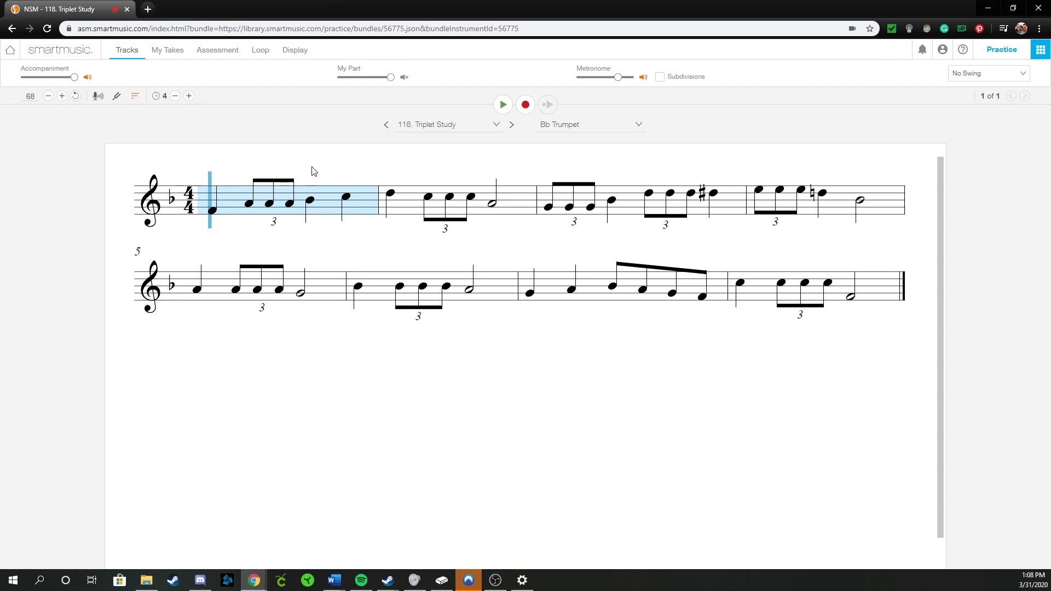
pyautogui.click(501, 105)
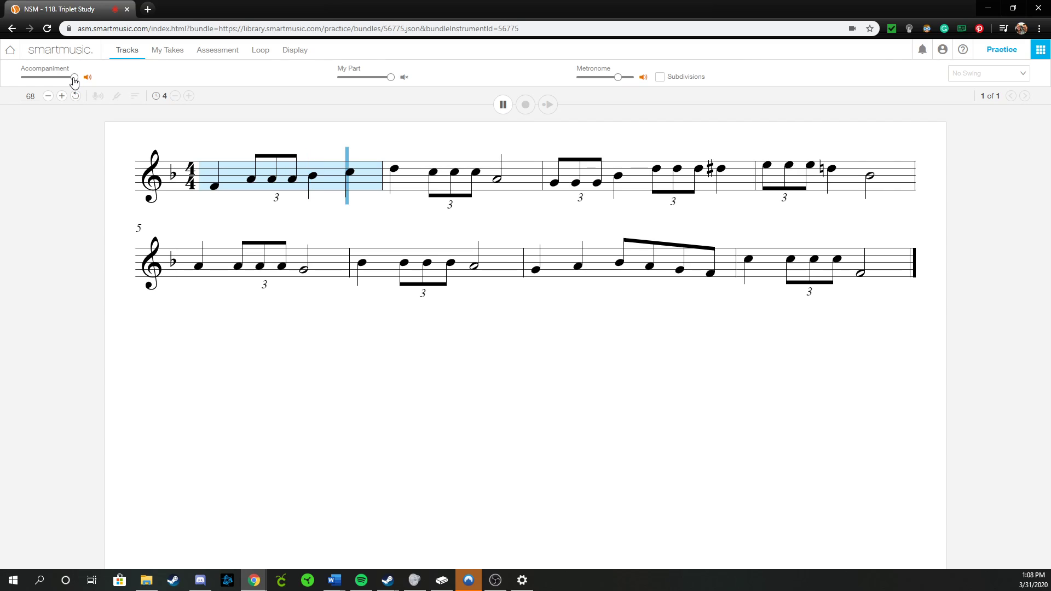
pyautogui.moveTo(74, 82); pyautogui.dragTo(36, 81)
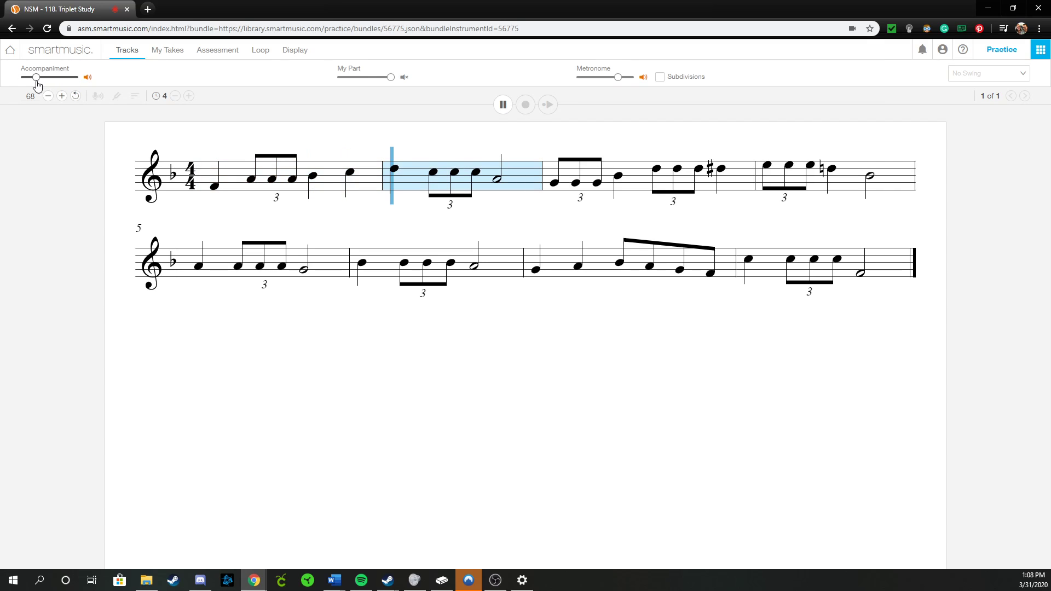
pyautogui.click(404, 78)
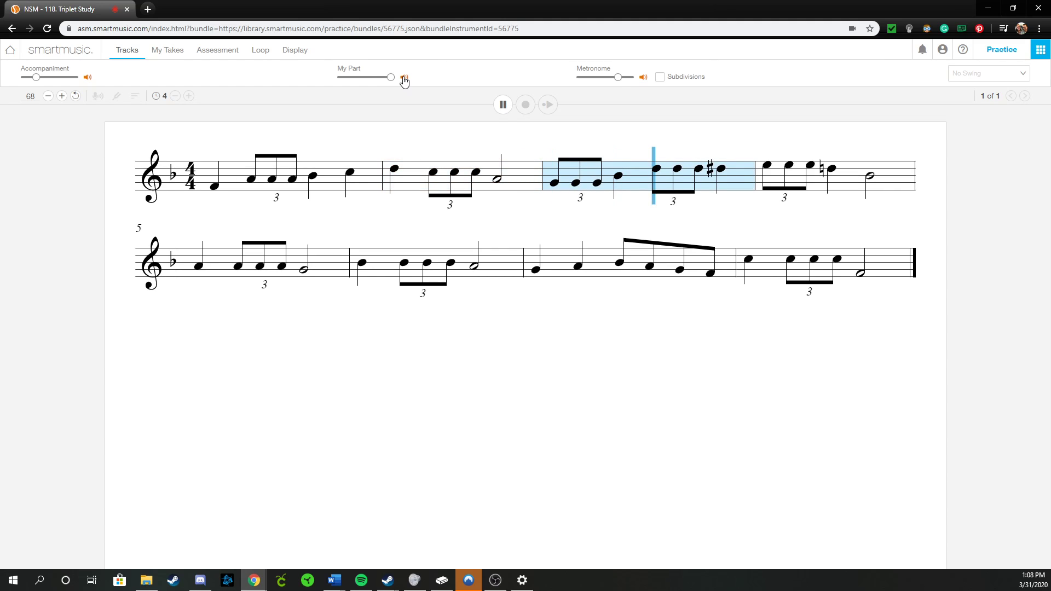
pyautogui.click(723, 174)
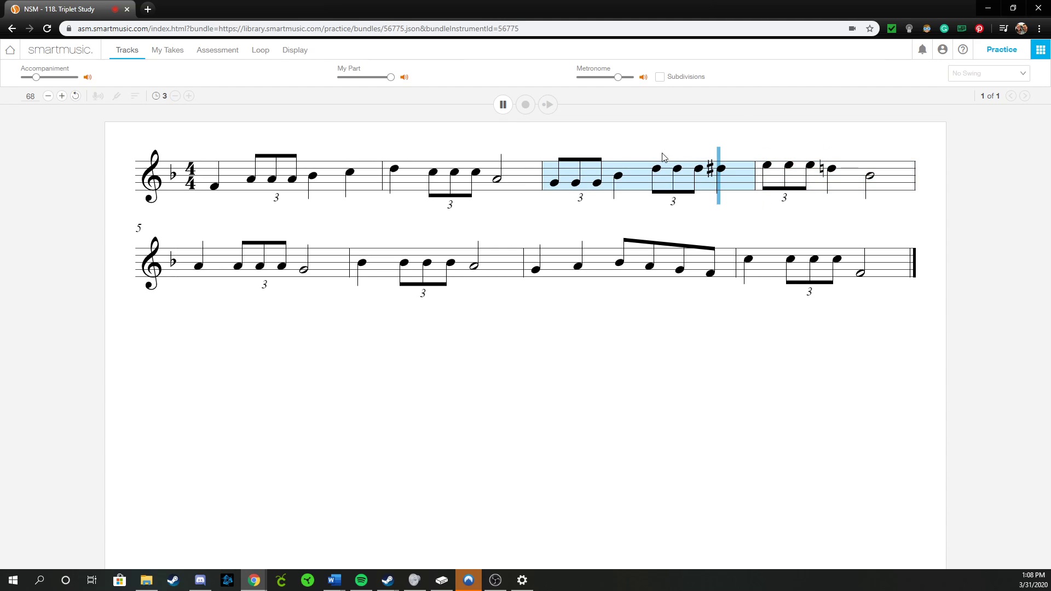
pyautogui.click(503, 105)
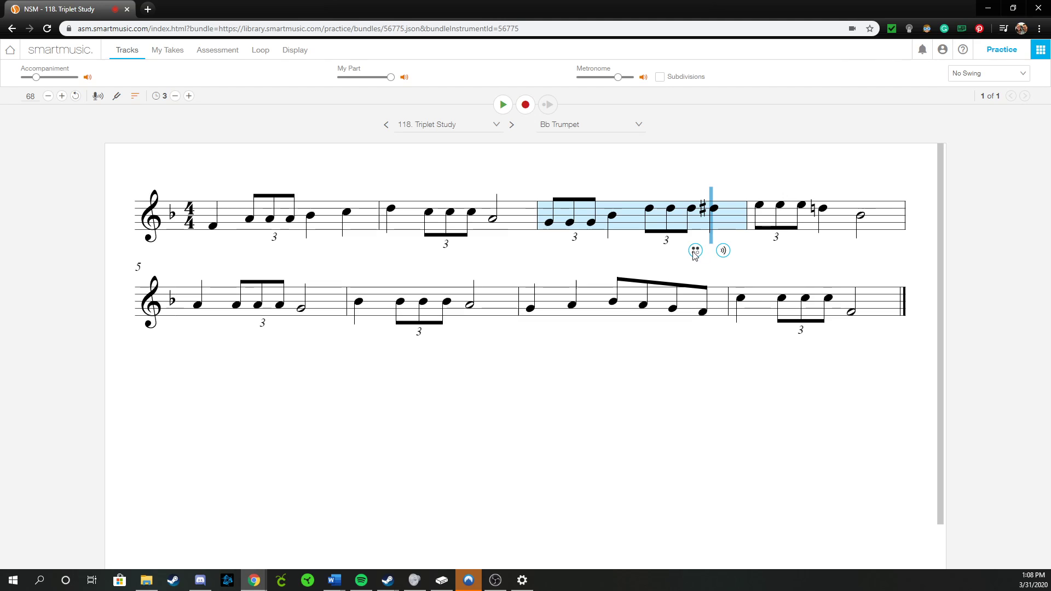
# - View the trumpet fingering charts for the D#/Eb note and the D in measure 4
pyautogui.click(695, 252)
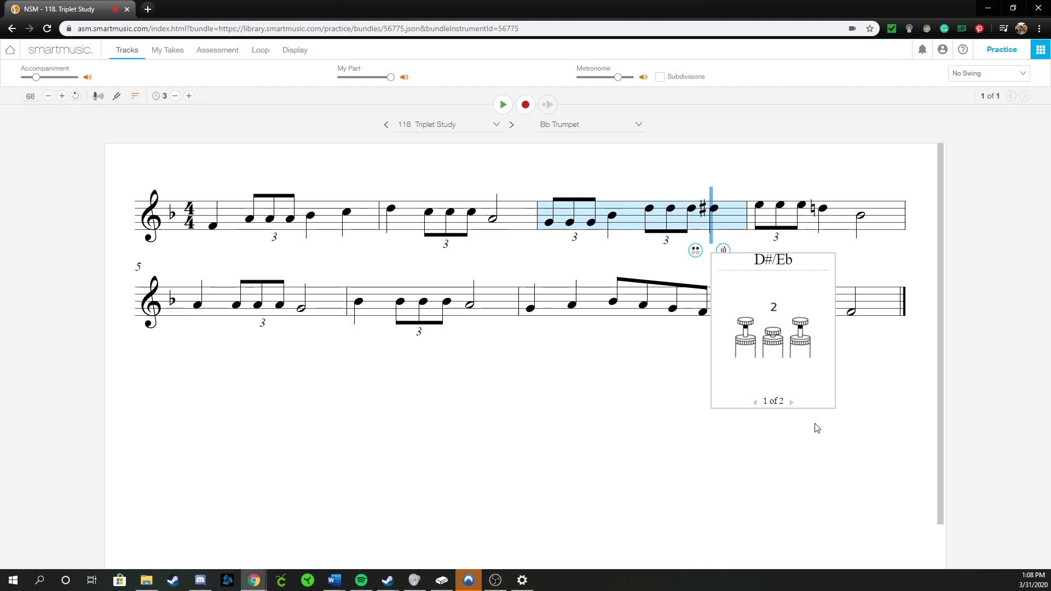
pyautogui.click(824, 213)
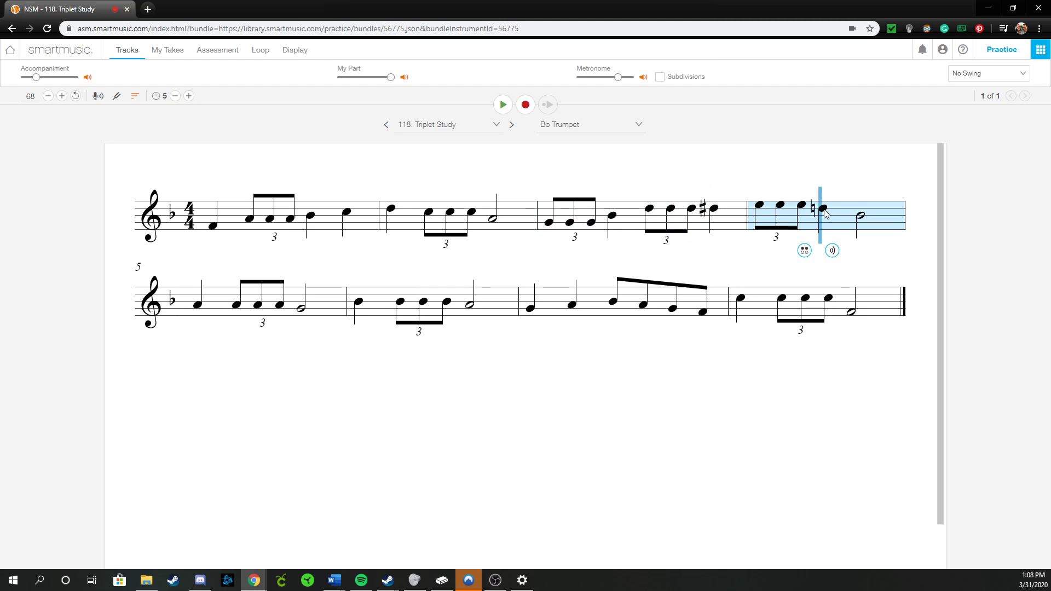
pyautogui.click(804, 251)
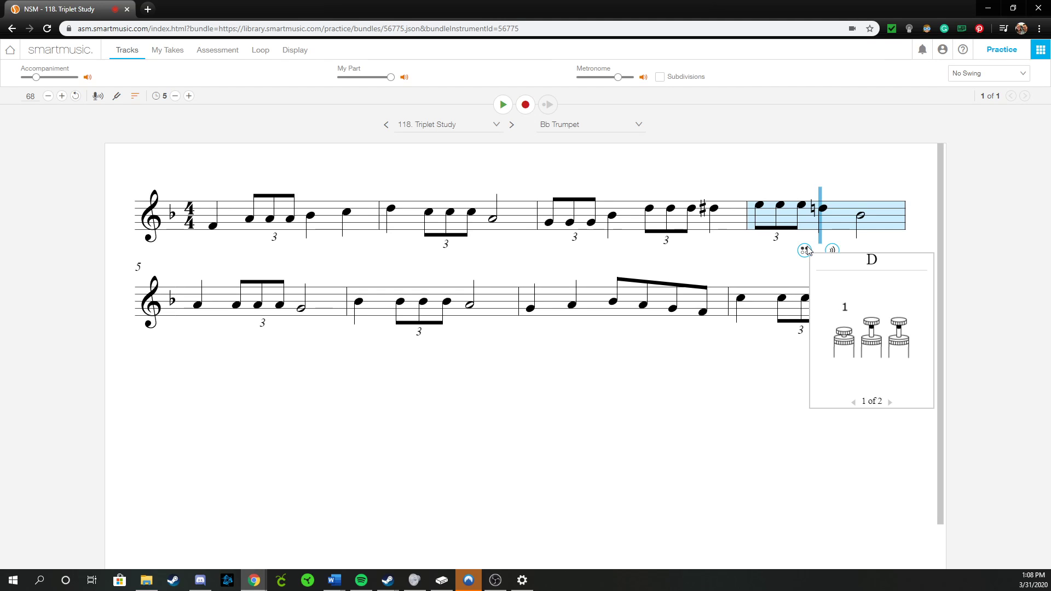
pyautogui.click(542, 399)
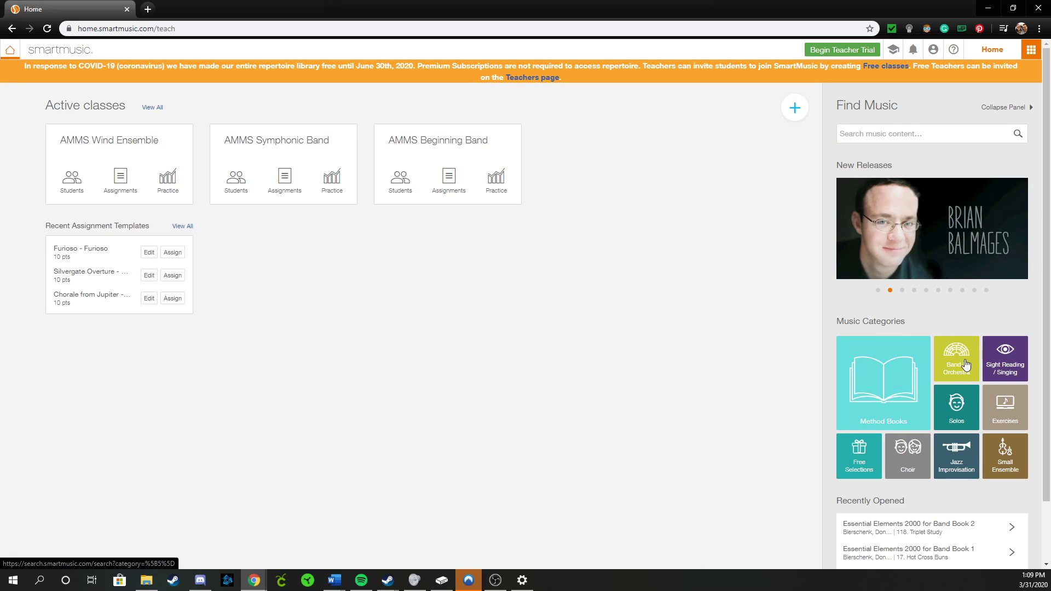
# - Search Band & Orchestra for 'rampage' and expand the Rampage! details
pyautogui.click(966, 364)
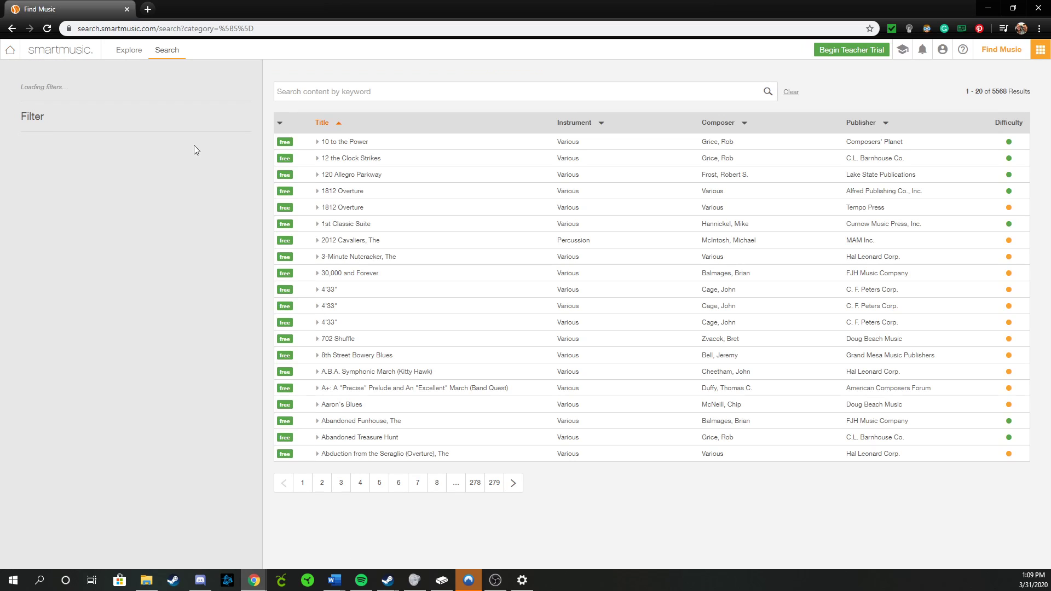
pyautogui.write('rampage')
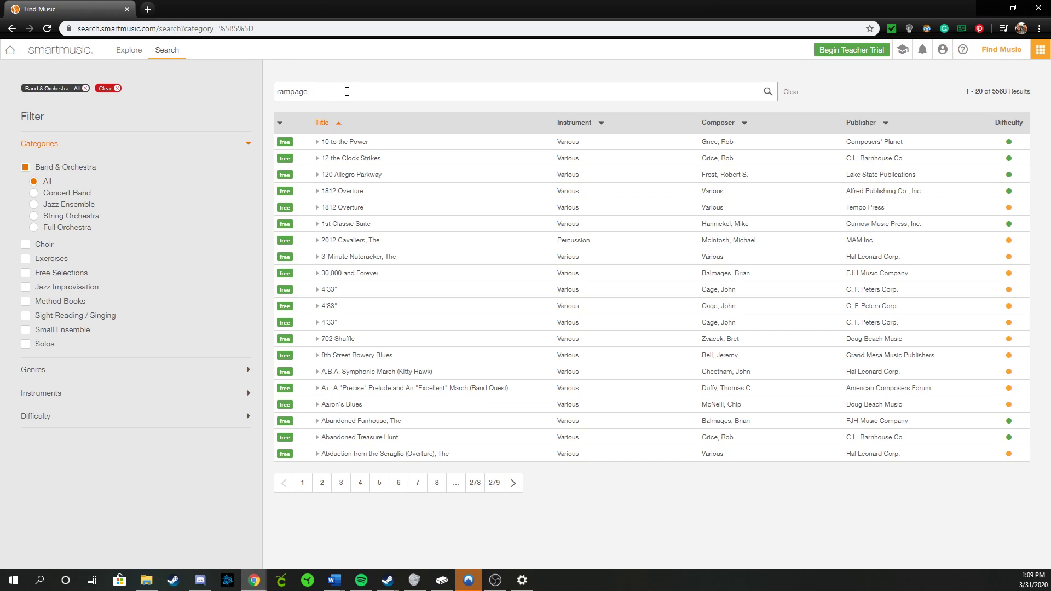
pyautogui.press('Return')
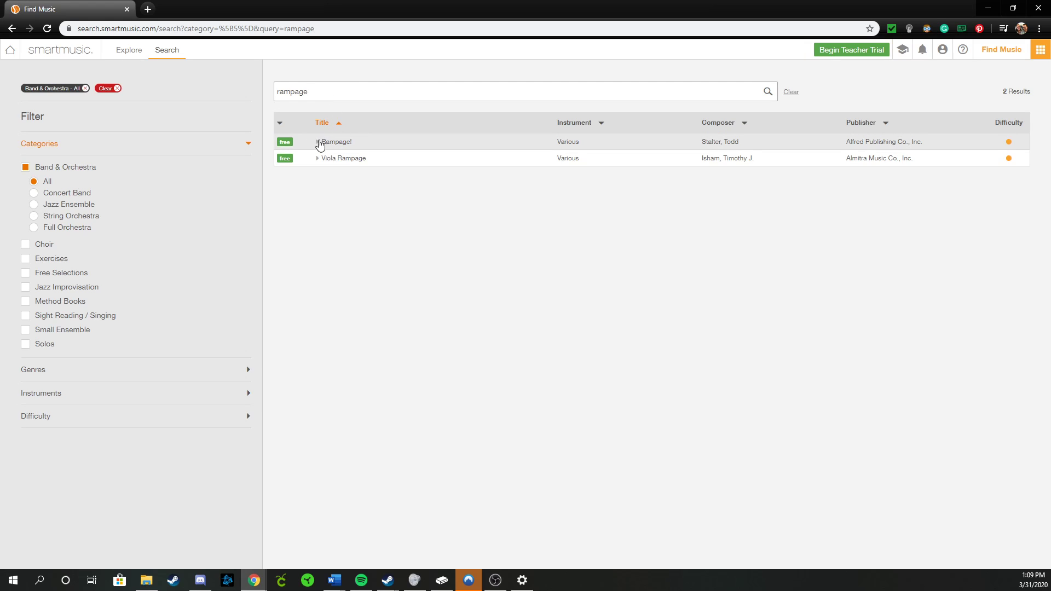
pyautogui.click(387, 142)
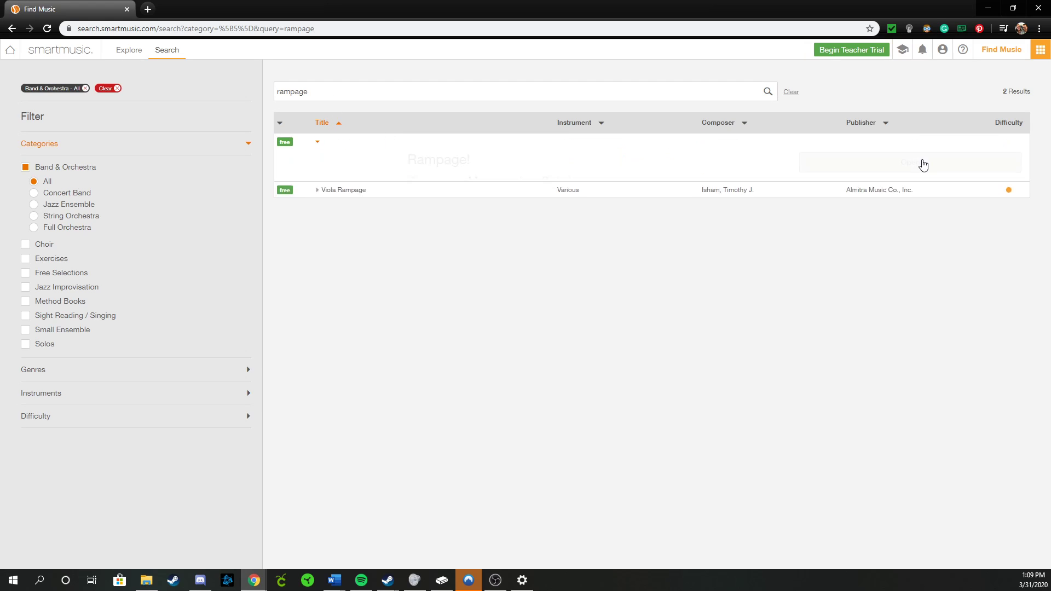
# - Open Rampage! with Bb Trumpet as the instrument and the 1st Bb Trumpet part
pyautogui.click(892, 164)
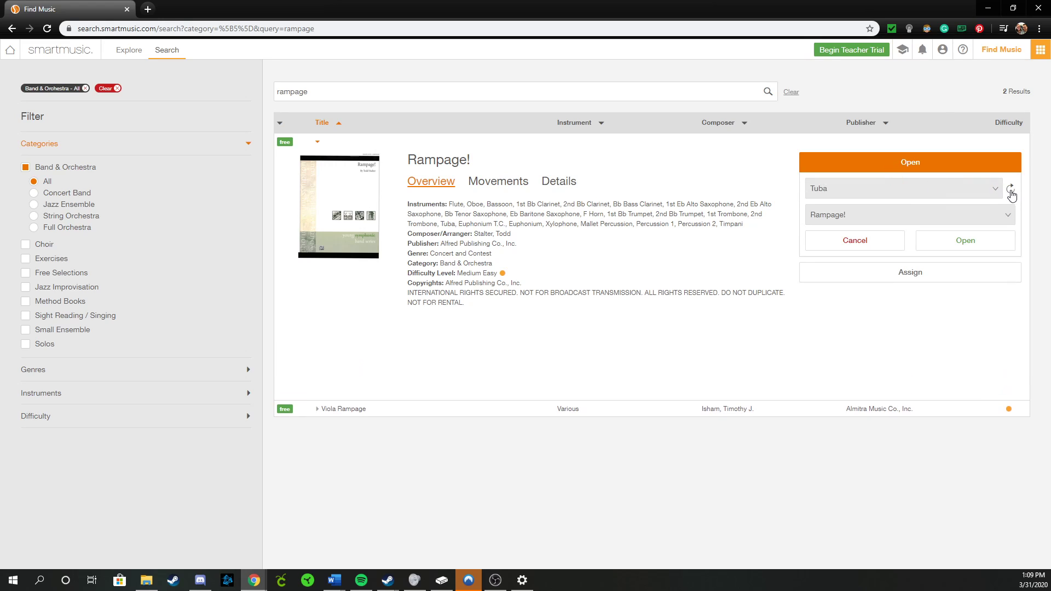
pyautogui.click(995, 188)
pyautogui.scroll(-4, 853, 286)
pyautogui.scroll(1, 857, 279)
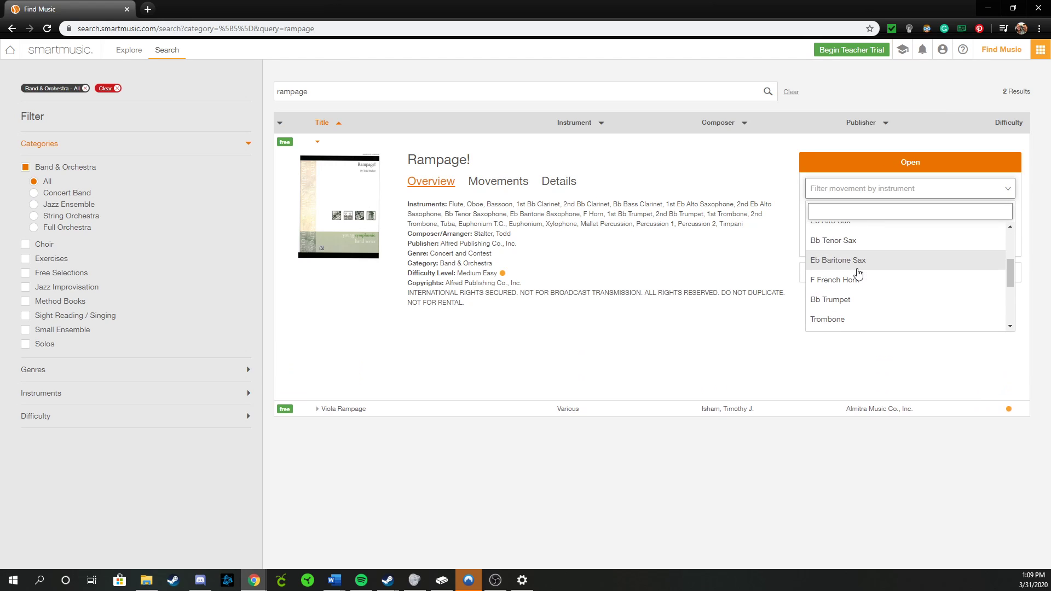
pyautogui.click(851, 301)
pyautogui.click(877, 247)
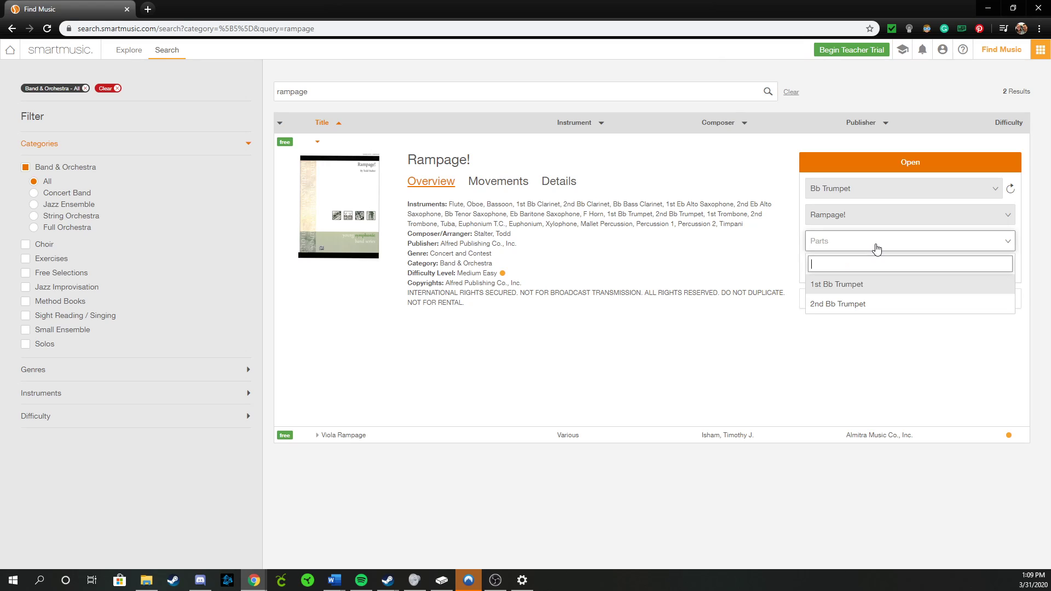
pyautogui.click(854, 284)
pyautogui.click(950, 268)
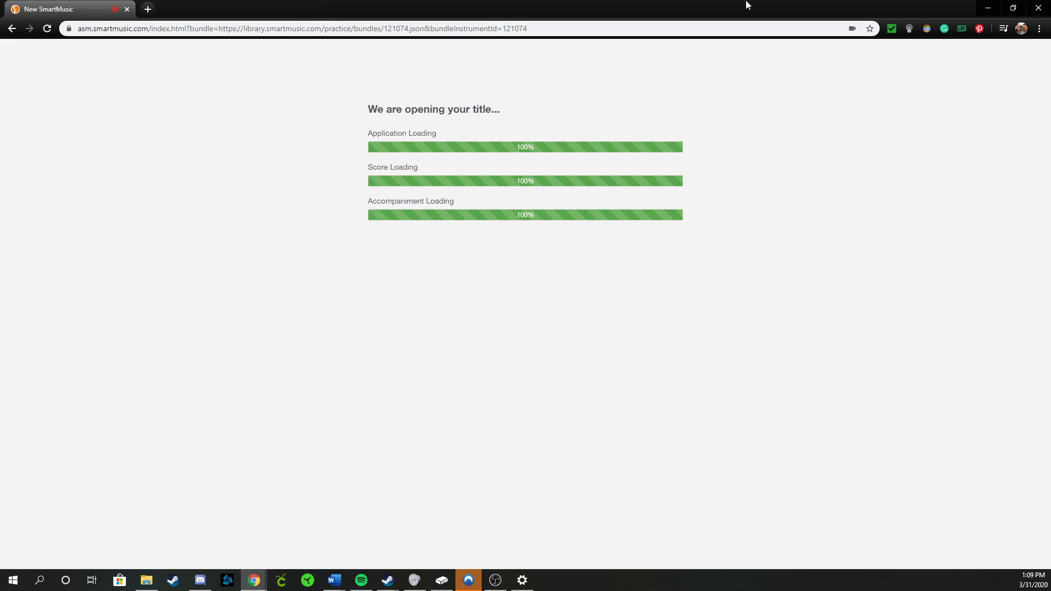
# - Page through both pages of the Rampage! score and return to the first page
pyautogui.scroll(-1, 675, 267)
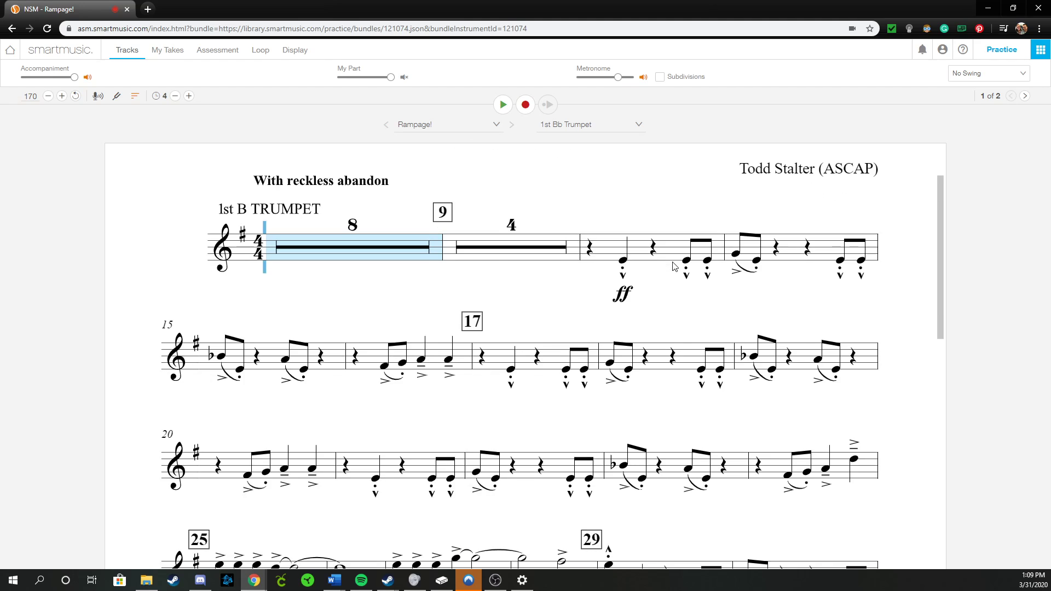
pyautogui.scroll(-10, 675, 266)
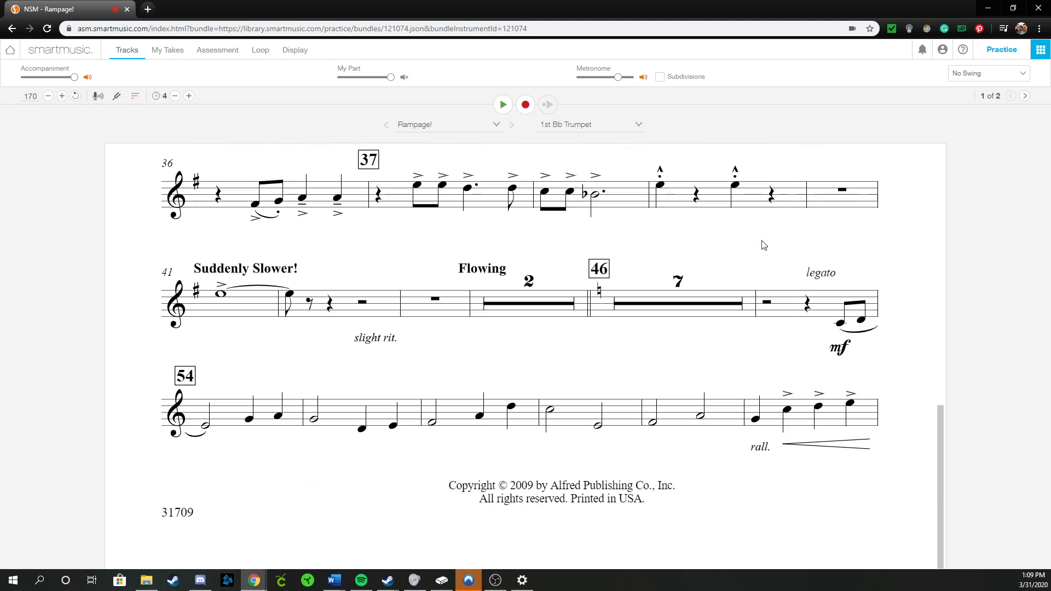
pyautogui.click(1025, 95)
pyautogui.scroll(-2, 774, 285)
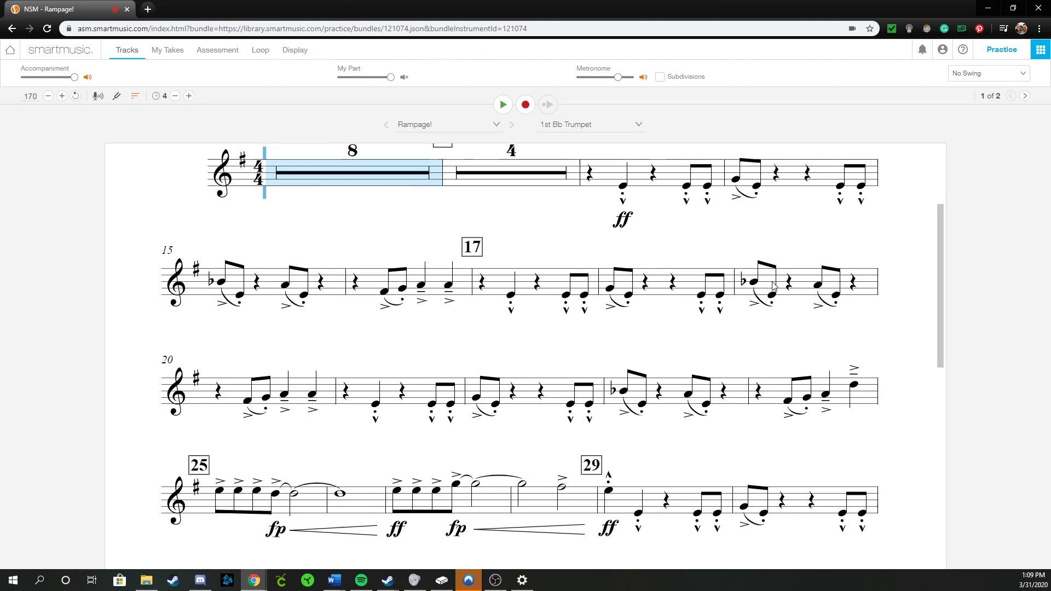
pyautogui.scroll(-7, 774, 286)
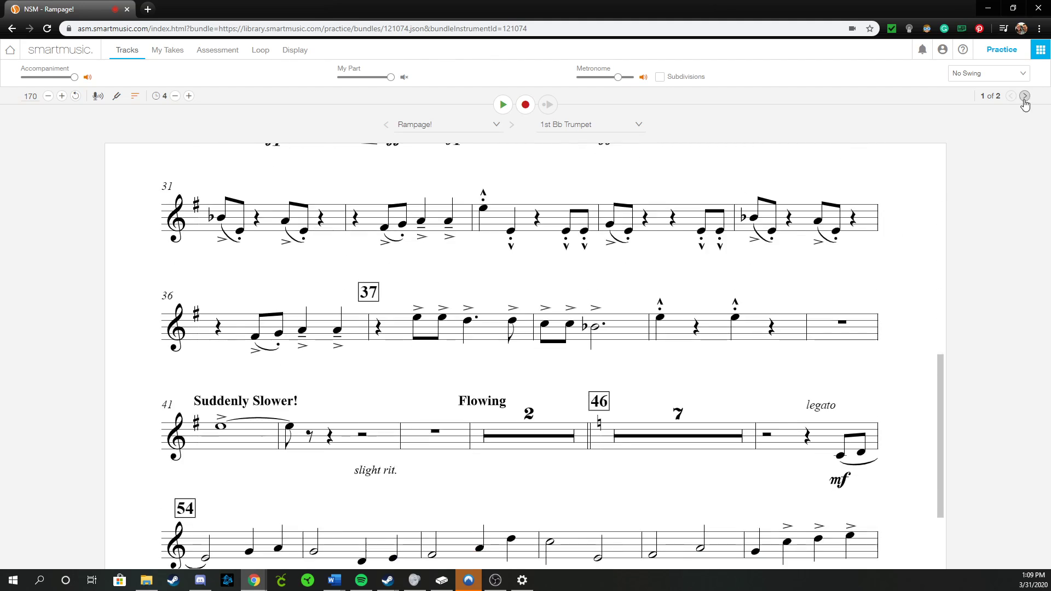
pyautogui.click(1025, 96)
pyautogui.scroll(-3, 945, 410)
pyautogui.scroll(3, 950, 269)
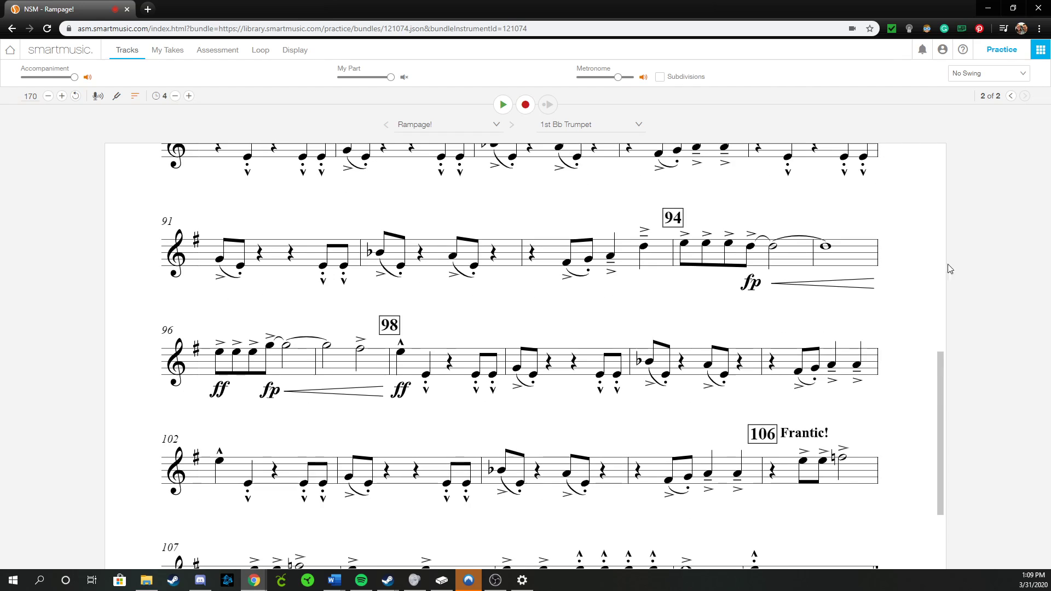
pyautogui.scroll(5, 946, 258)
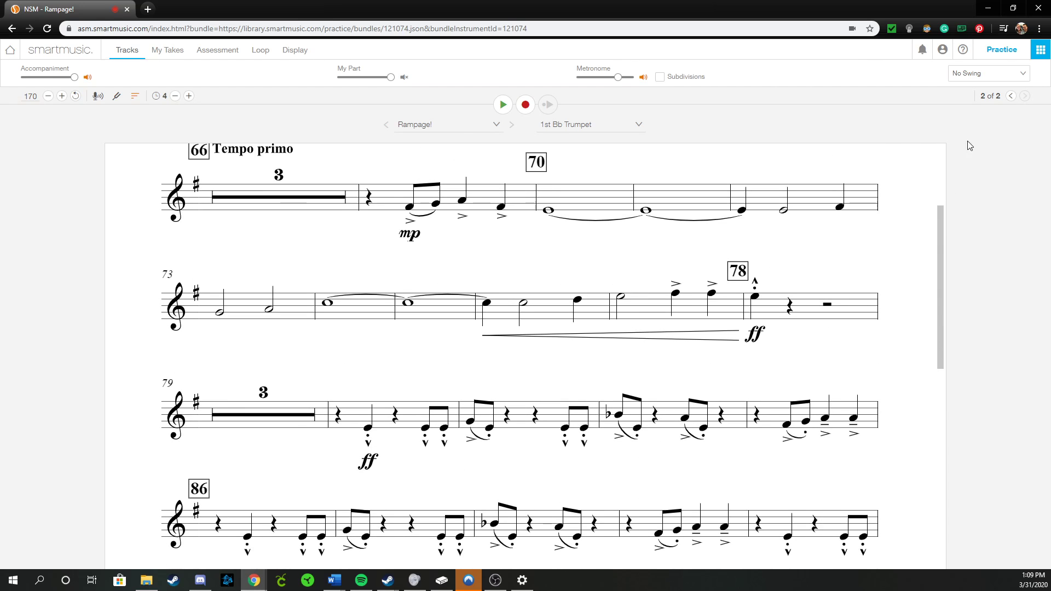
pyautogui.scroll(3, 941, 236)
pyautogui.click(1011, 96)
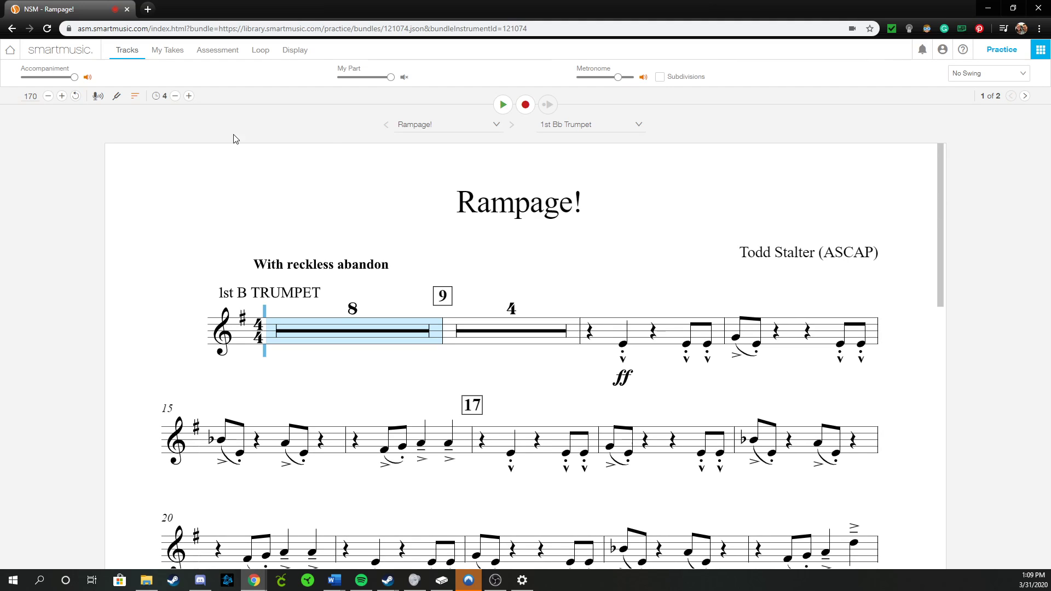
# - Unmute My Part, play Rampage! with the accompaniment turned down, then stop playback
pyautogui.click(403, 78)
pyautogui.click(502, 110)
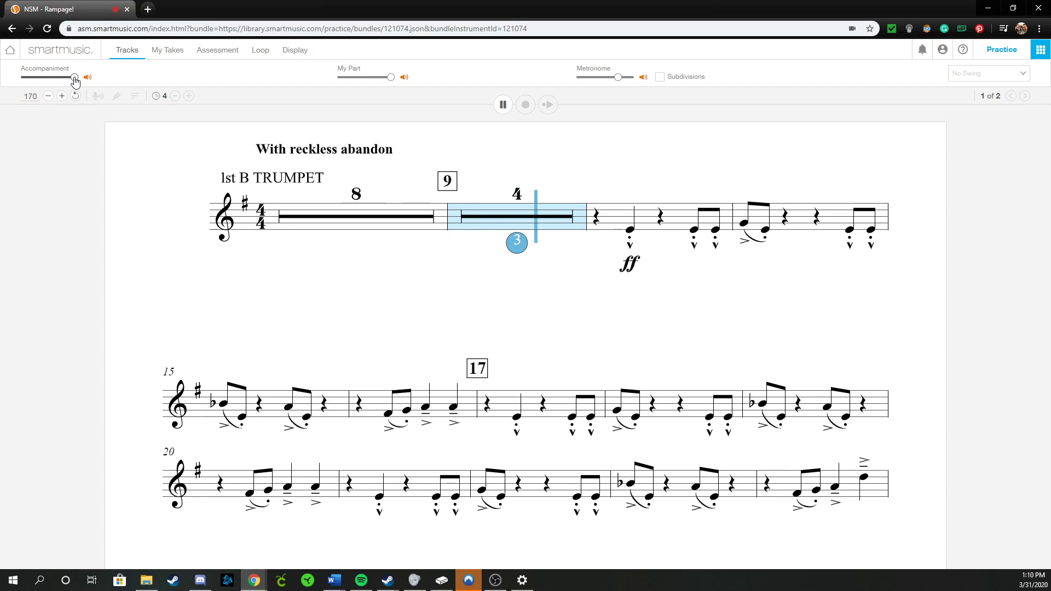
pyautogui.moveTo(75, 78); pyautogui.dragTo(44, 80)
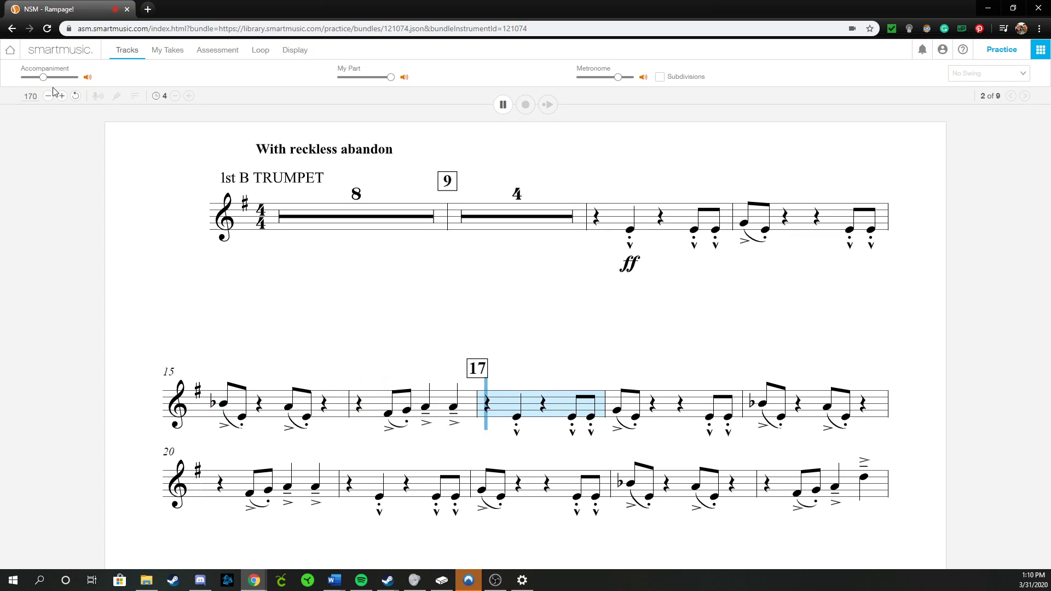
pyautogui.click(502, 107)
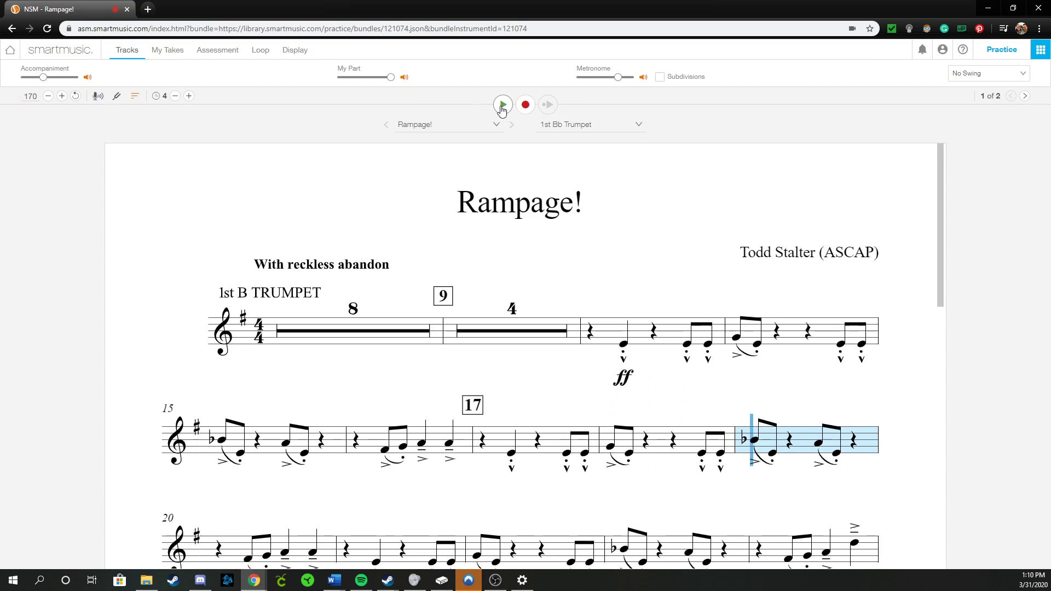
# - Set the practice start point to the first beat of the measure after the rests
pyautogui.click(593, 334)
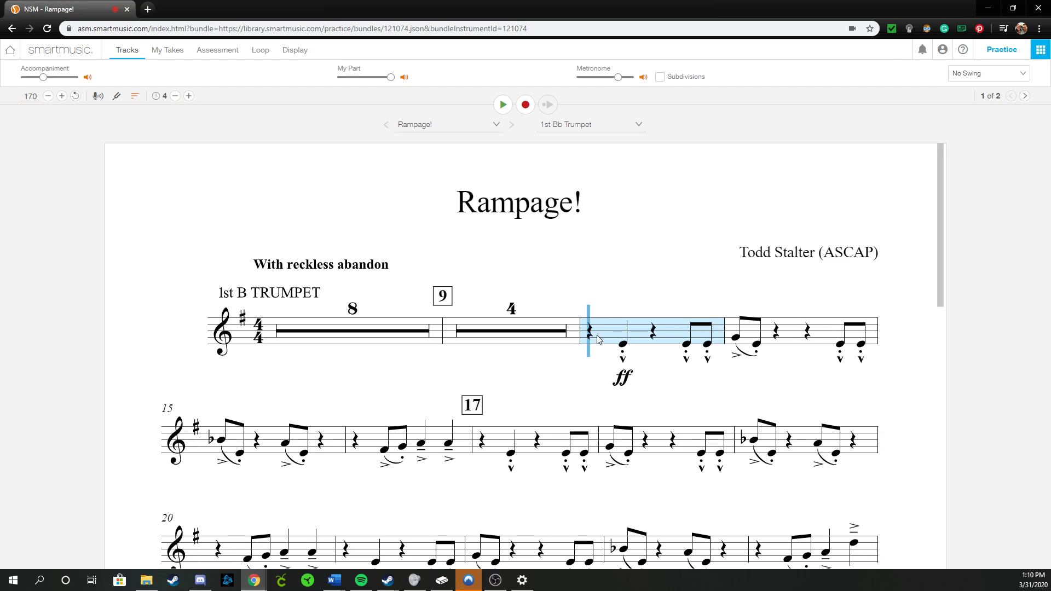
pyautogui.press('Right')
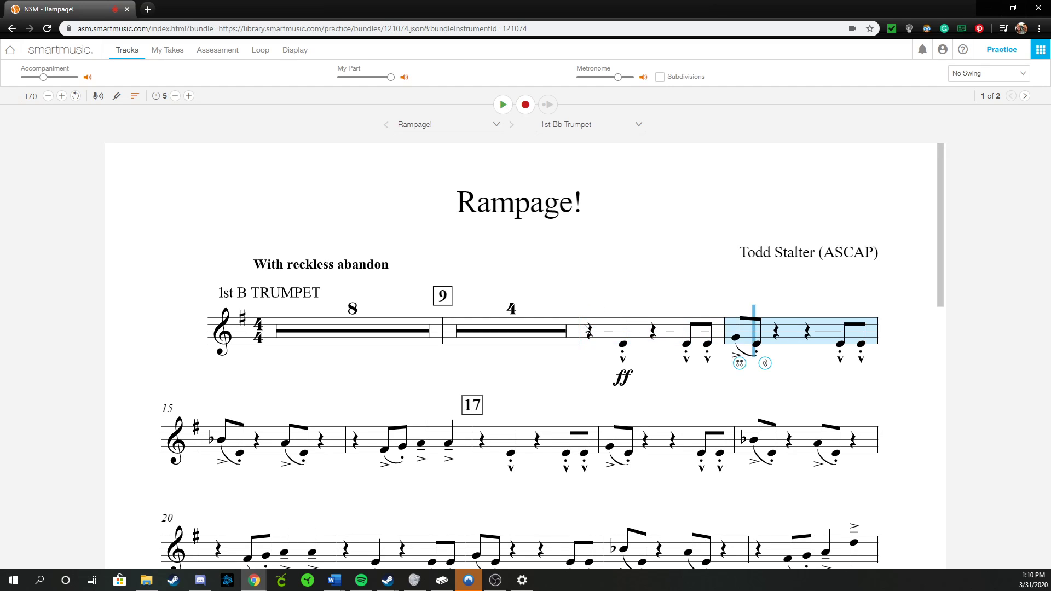
pyautogui.click(599, 334)
pyautogui.click(623, 345)
pyautogui.click(657, 335)
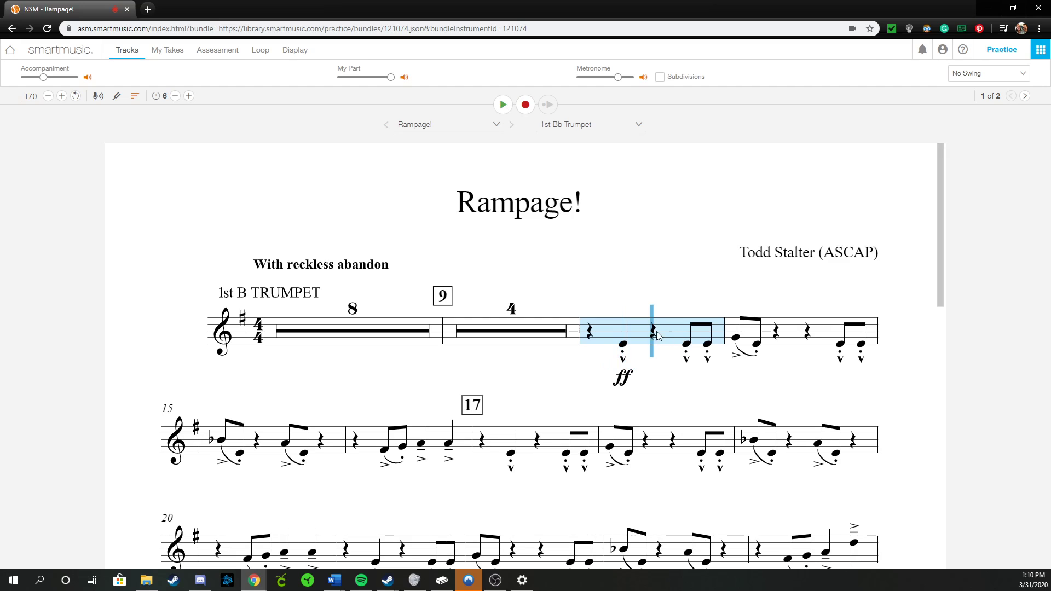
pyautogui.click(592, 335)
pyautogui.scroll(-1, 798, 215)
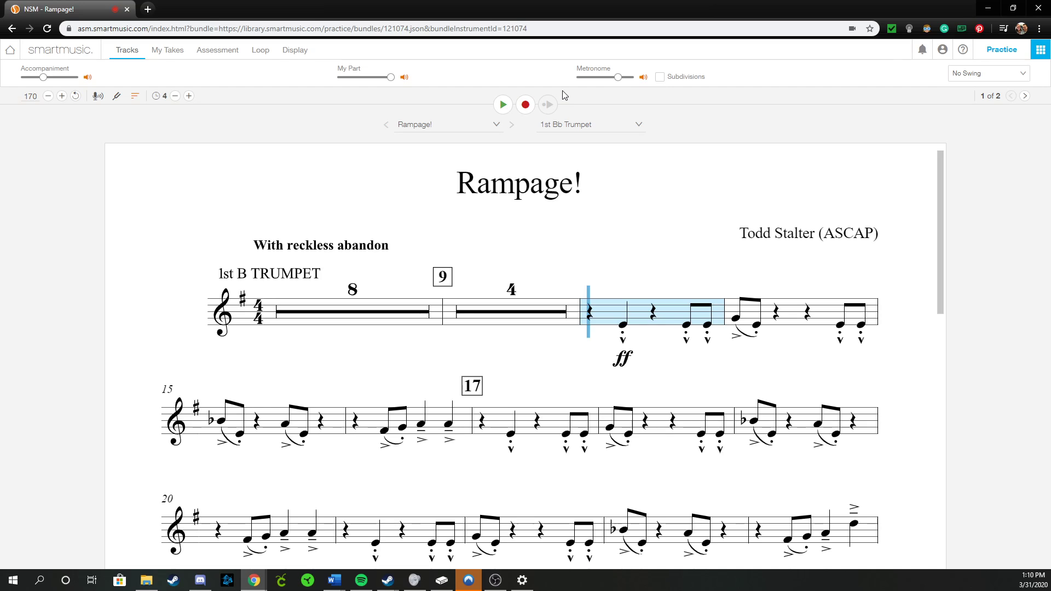
# - Record an assessed Rampage! take, saved as take 1 at 11% and 170 bpm
pyautogui.click(525, 105)
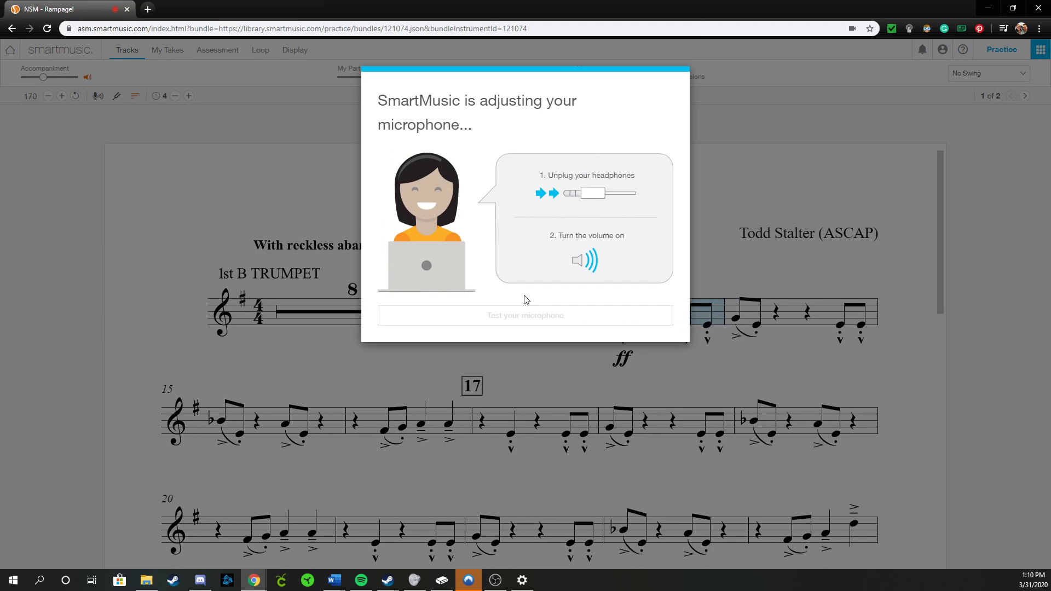
pyautogui.click(555, 291)
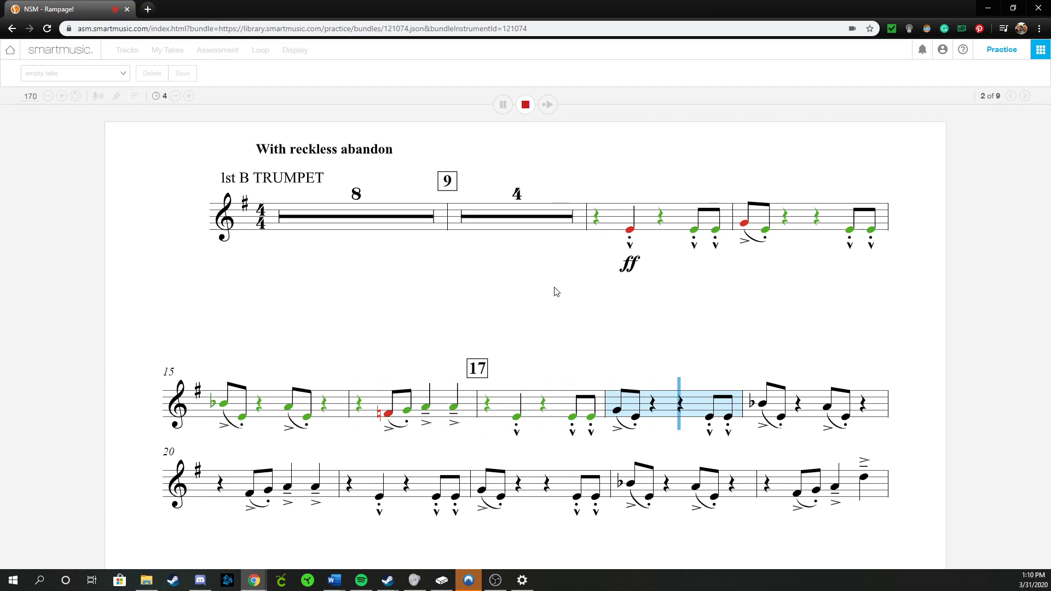
pyautogui.click(525, 104)
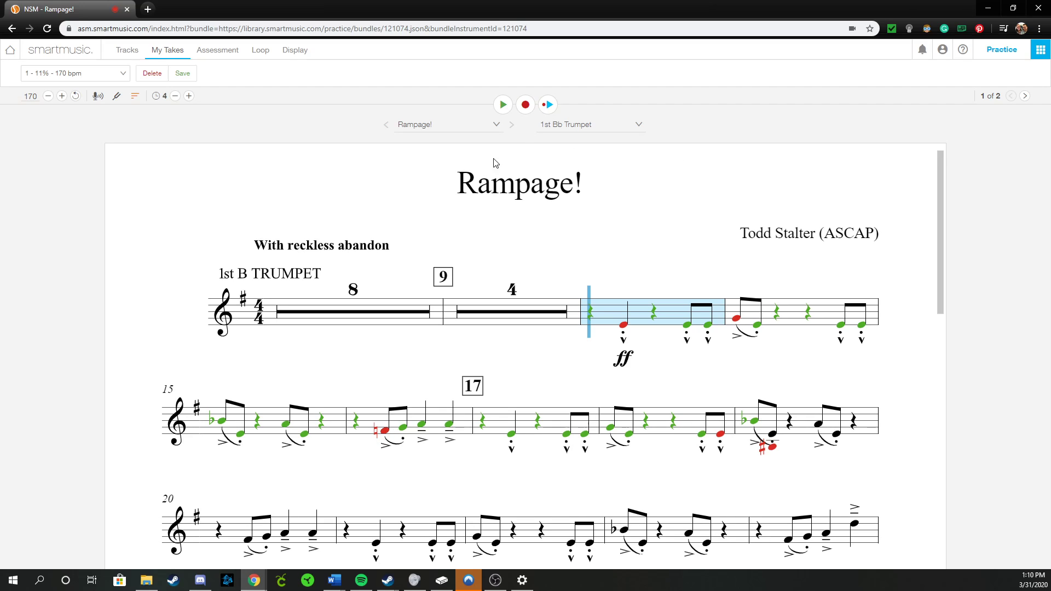
# - Jump to the first missed note and record take 2 of Rampage! (10% at 170 bpm)
pyautogui.click(613, 318)
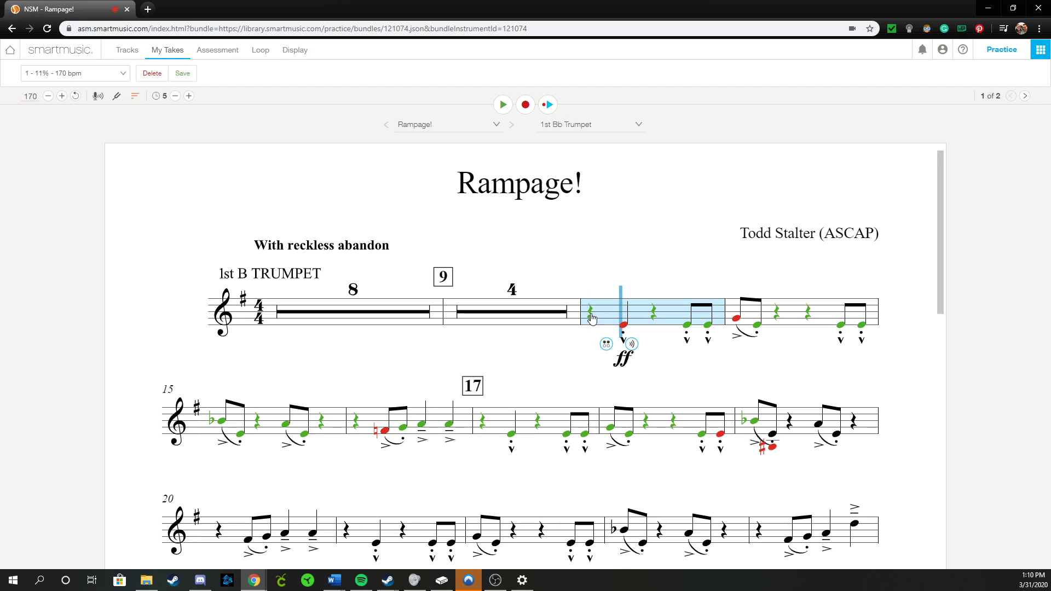
pyautogui.click(526, 104)
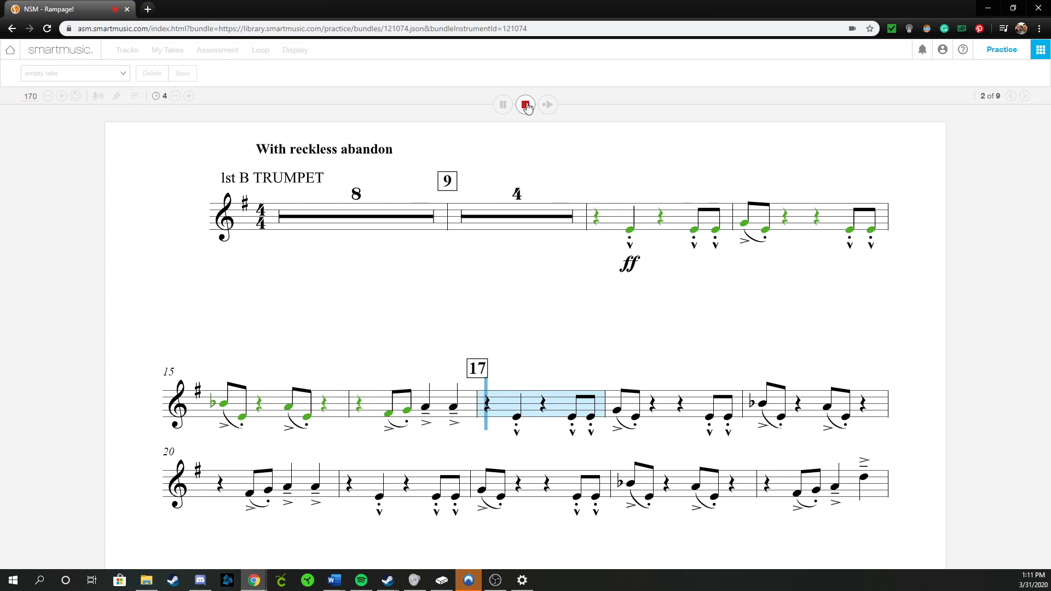
pyautogui.click(526, 105)
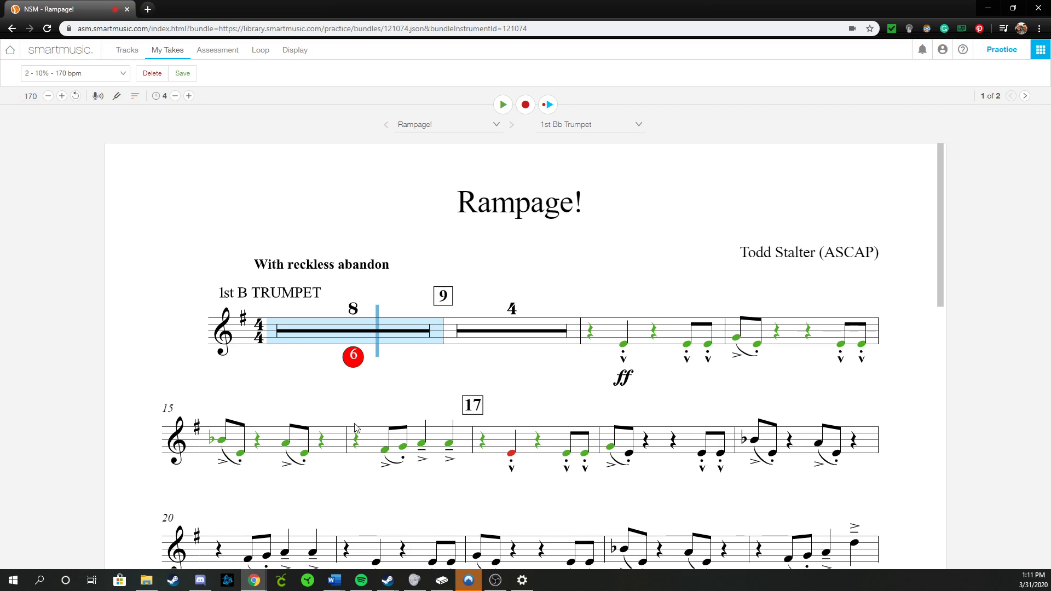
# - View the F#/Gb trumpet fingering chart, then close it at measure 17
pyautogui.click(386, 452)
pyautogui.click(368, 473)
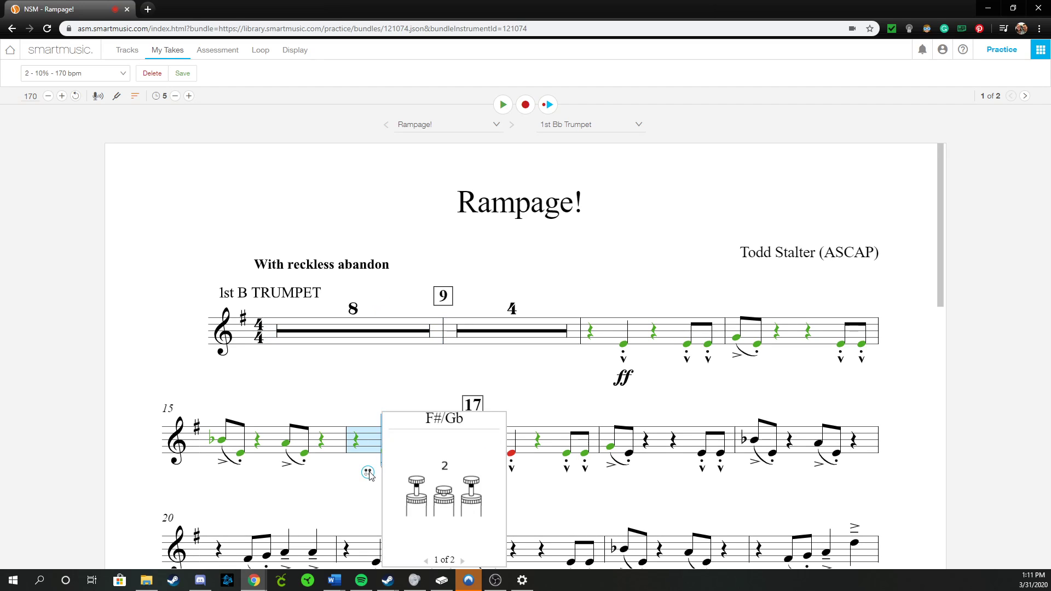
pyautogui.scroll(-1, 530, 443)
pyautogui.click(548, 376)
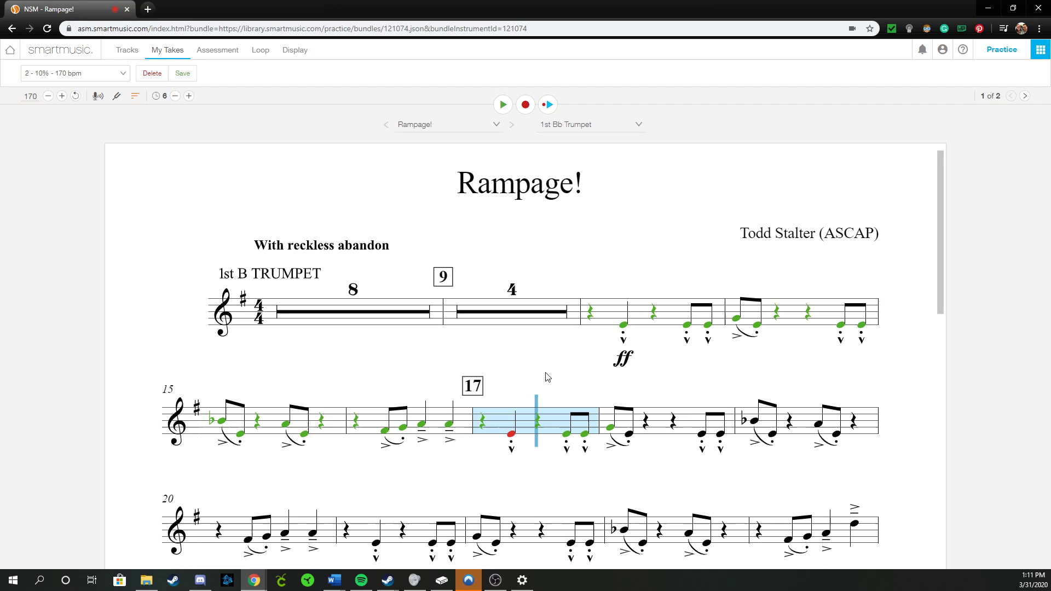
# - Set the Rampage! tempo to 130 bpm
pyautogui.click(40, 96)
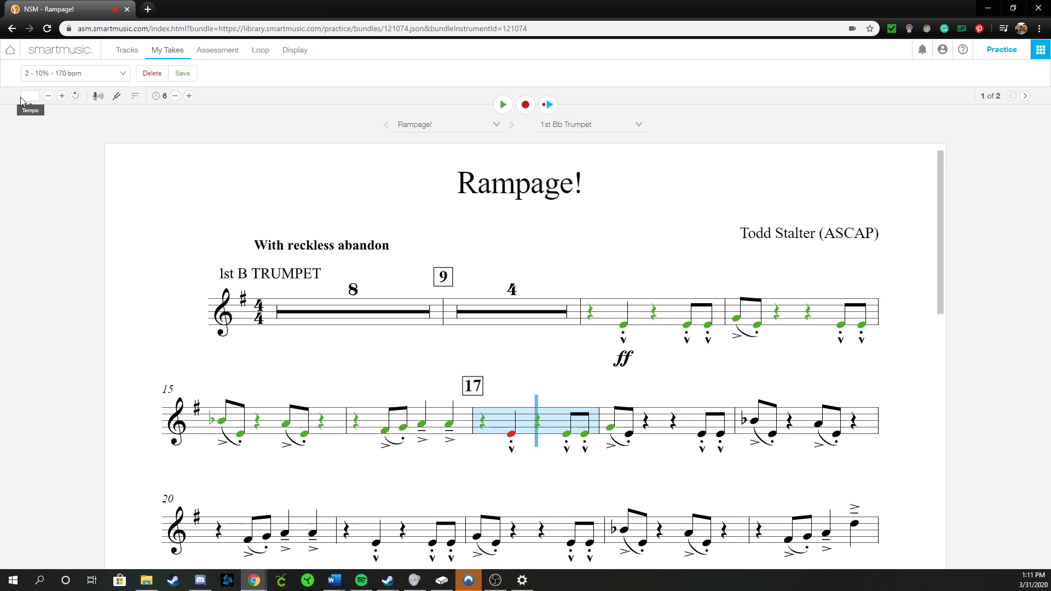
pyautogui.write('130')
pyautogui.press('Return')
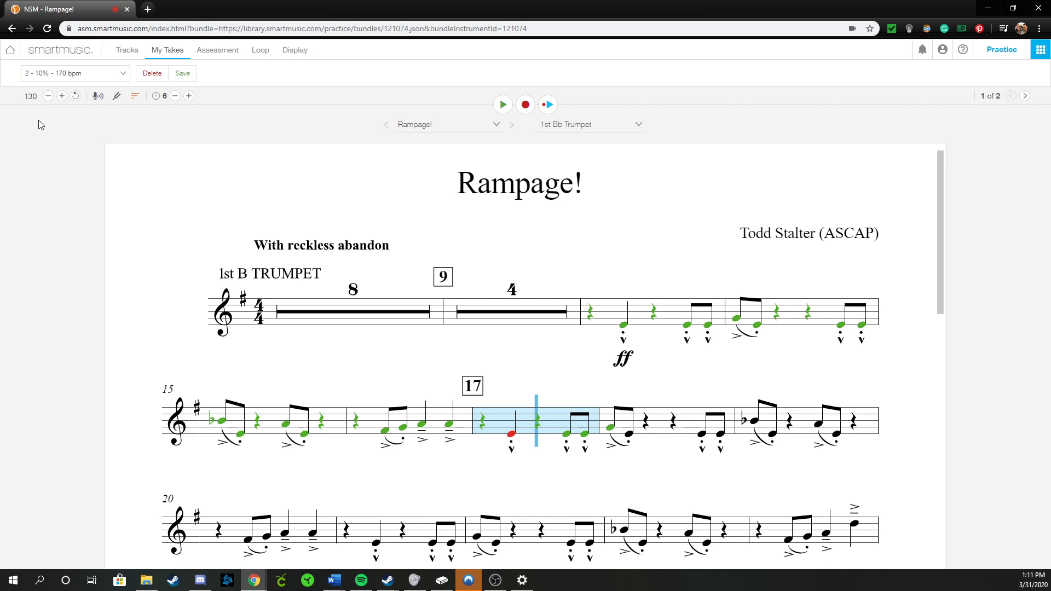
# - Play the passage from measure 13 at 130 bpm, then stop playback
pyautogui.click(592, 305)
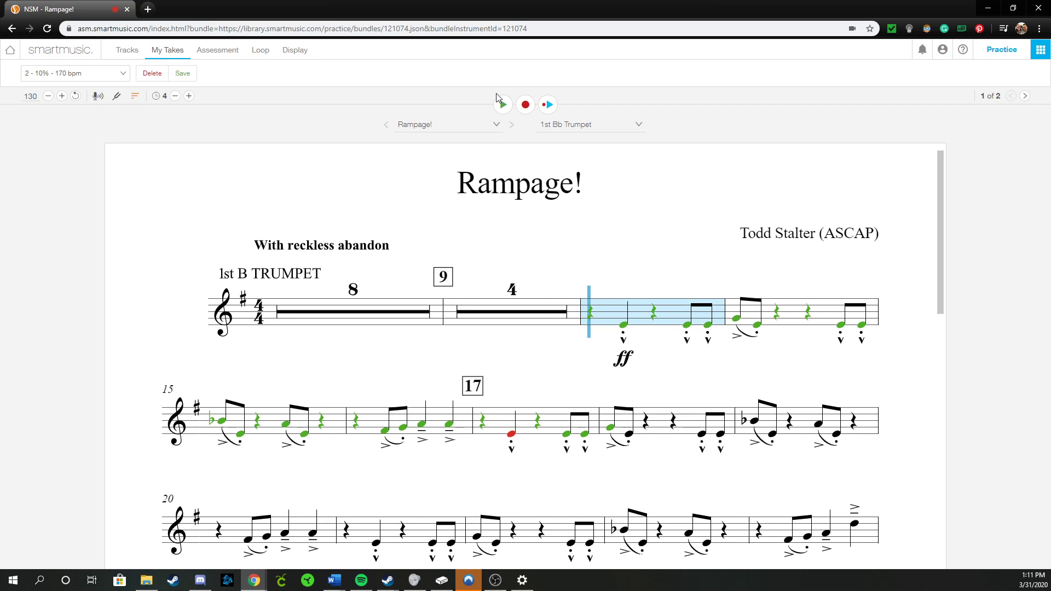
pyautogui.click(503, 104)
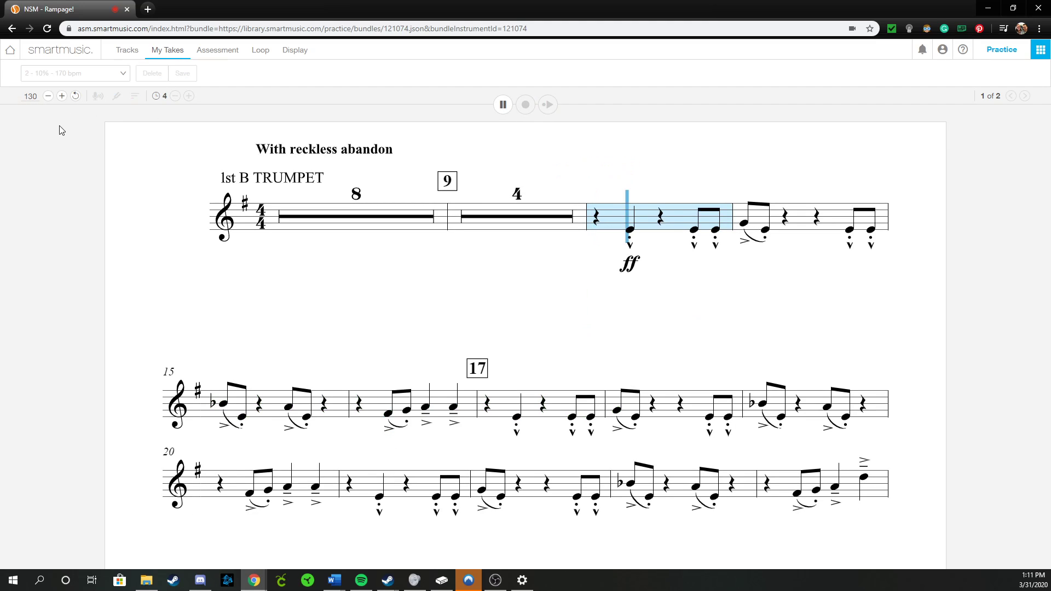
pyautogui.click(503, 105)
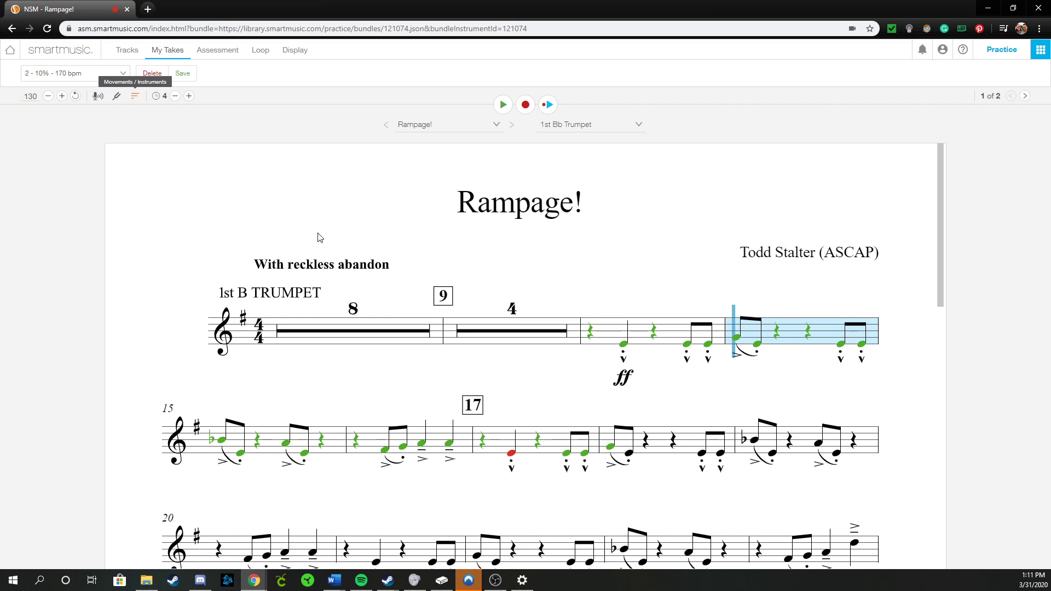
pyautogui.moveTo(495, 584)
# - Return to the Canvas Smartmusic Setup! announcement draft and close the Courses tray, leaving its text unchanged
pyautogui.hotkey('alt', 'Tab')
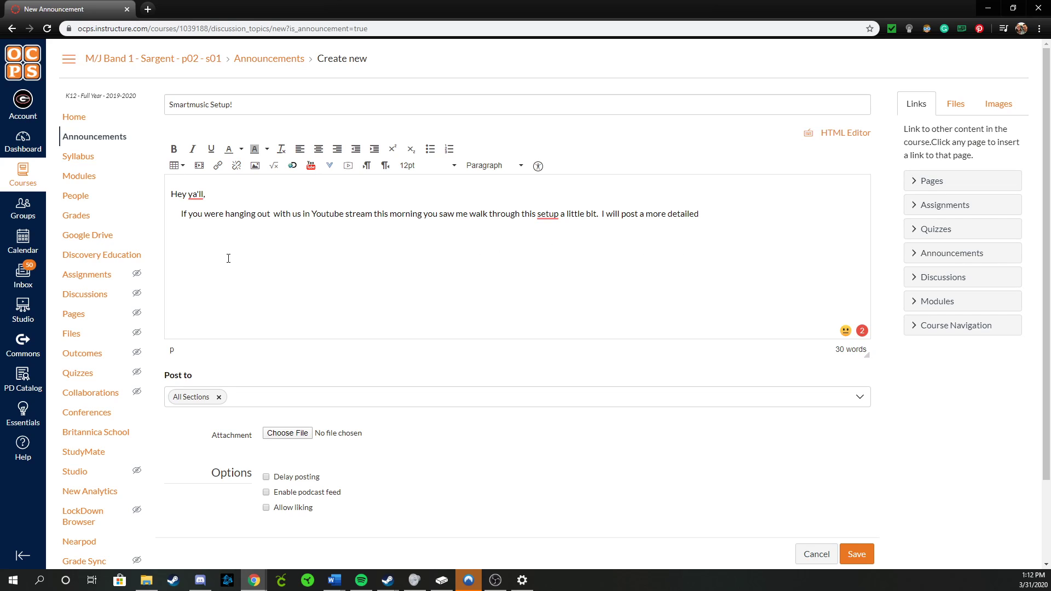
pyautogui.moveTo(180, 256); pyautogui.dragTo(184, 285)
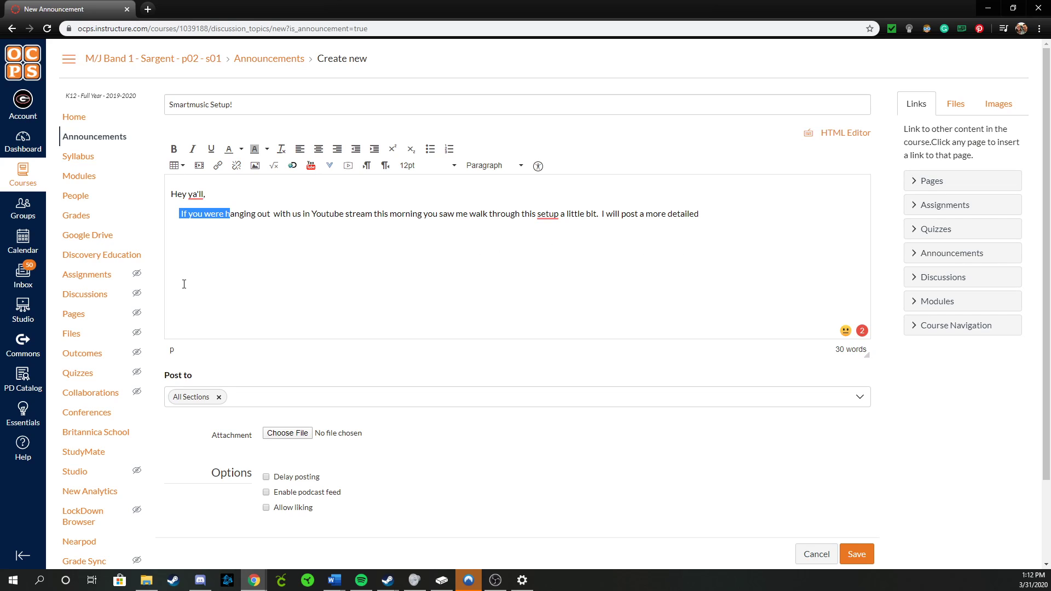
pyautogui.click(235, 244)
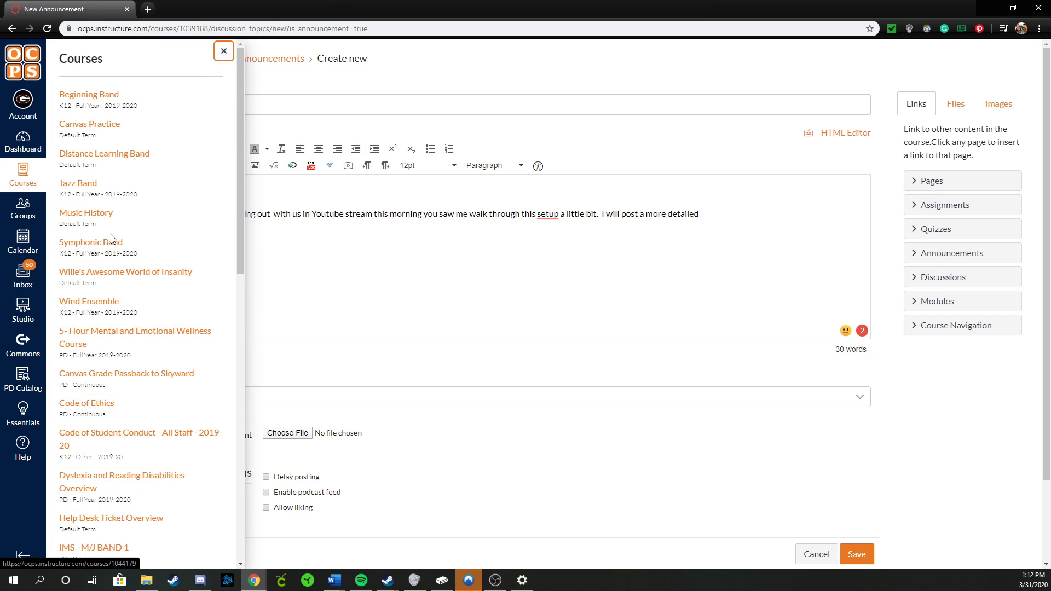
pyautogui.click(337, 267)
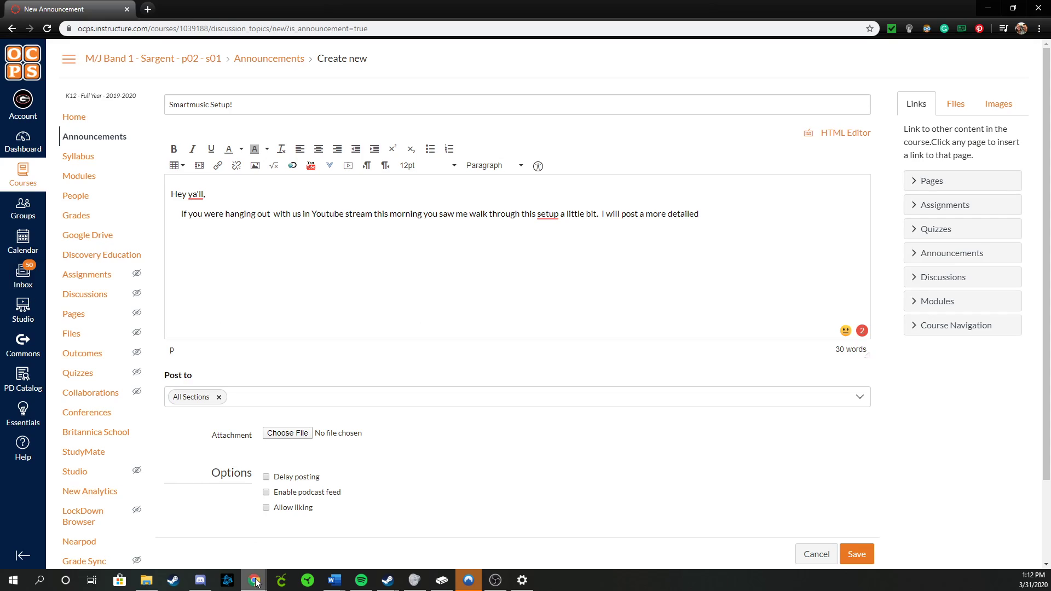
pyautogui.moveTo(254, 580)
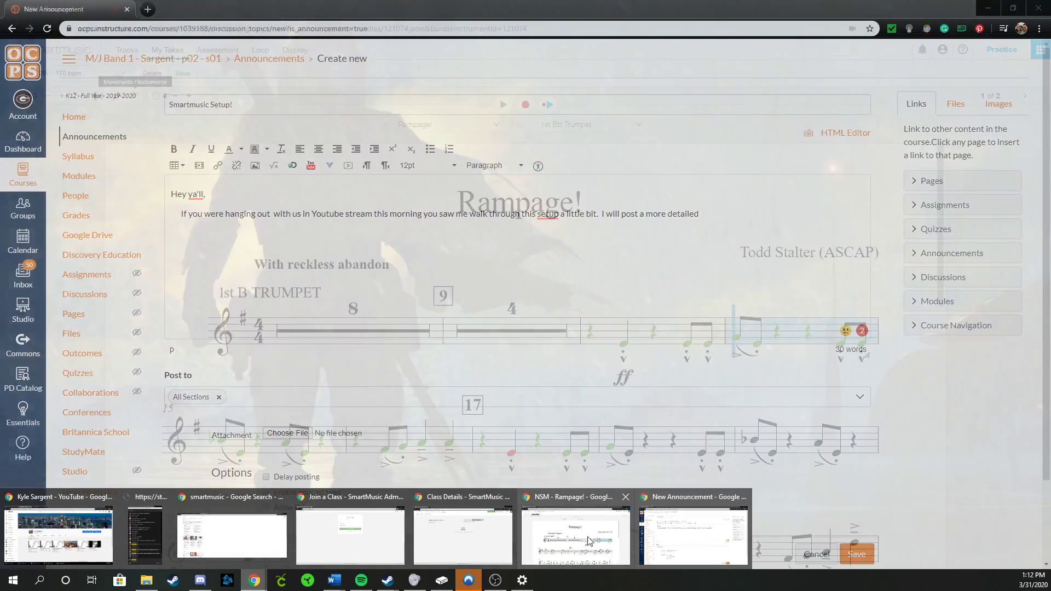
# - From the SmartMusic home page, open the Solos category and filter instruments to Flute
pyautogui.click(587, 537)
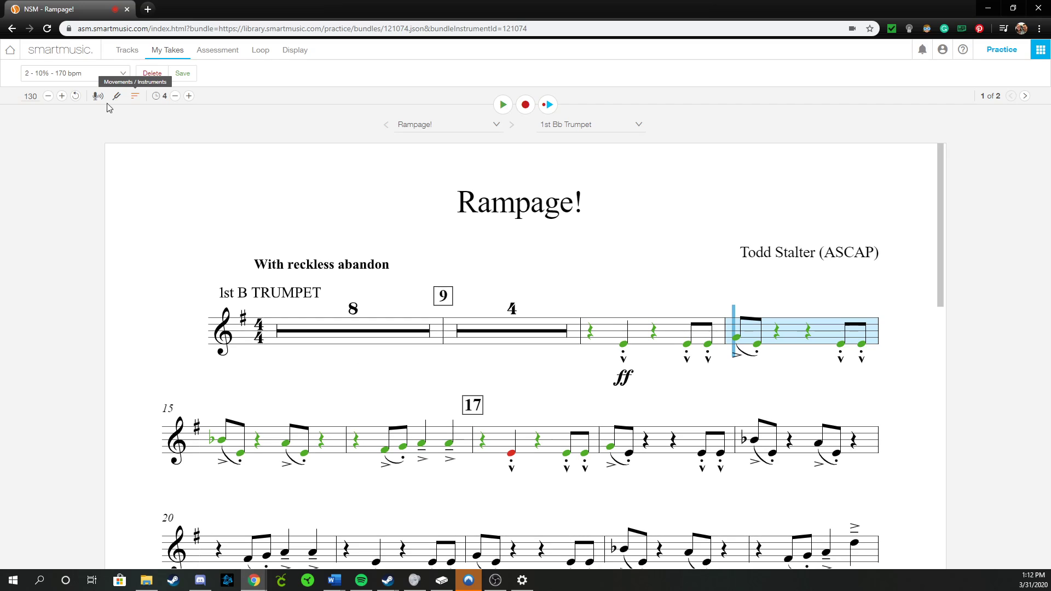
pyautogui.click(9, 52)
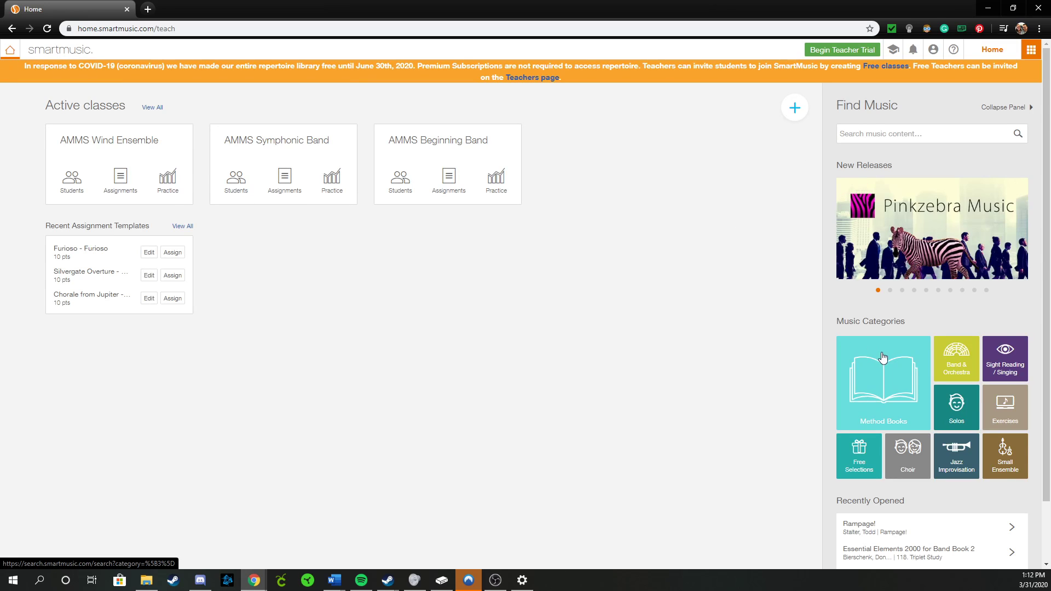
pyautogui.click(907, 388)
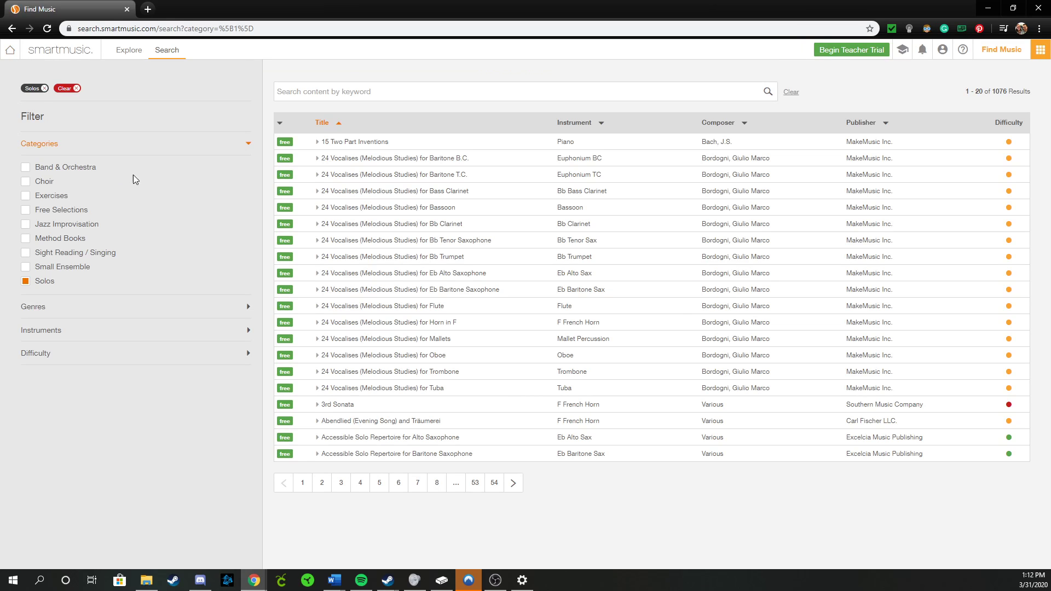
pyautogui.click(71, 330)
pyautogui.click(52, 392)
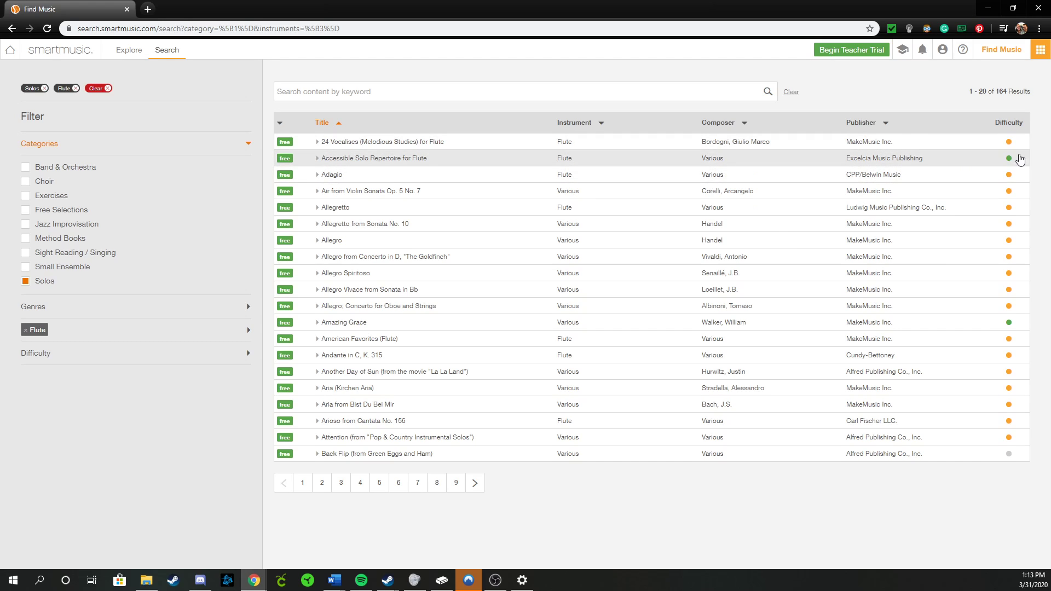
# - Try the Beginning, Very Easy and Easy difficulty filters, then clear them all to list 164 Flute solos
pyautogui.click(84, 353)
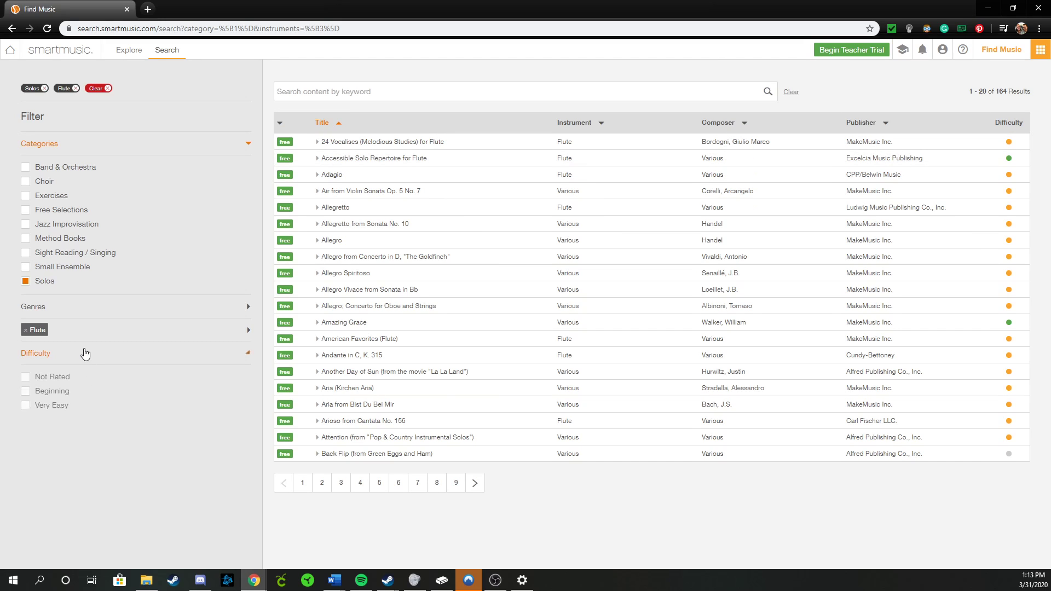
pyautogui.click(25, 392)
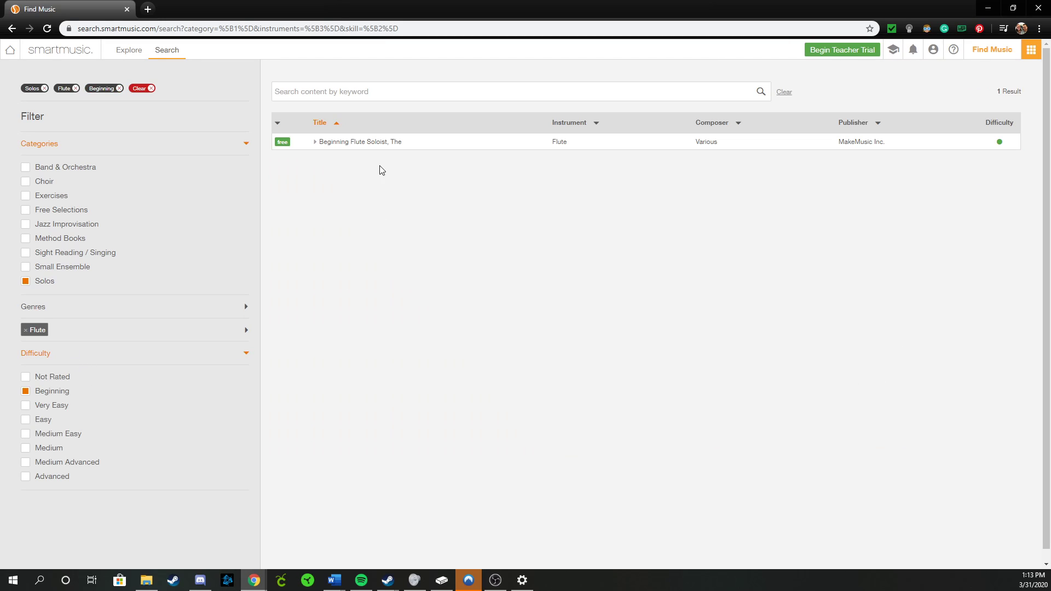
pyautogui.click(26, 405)
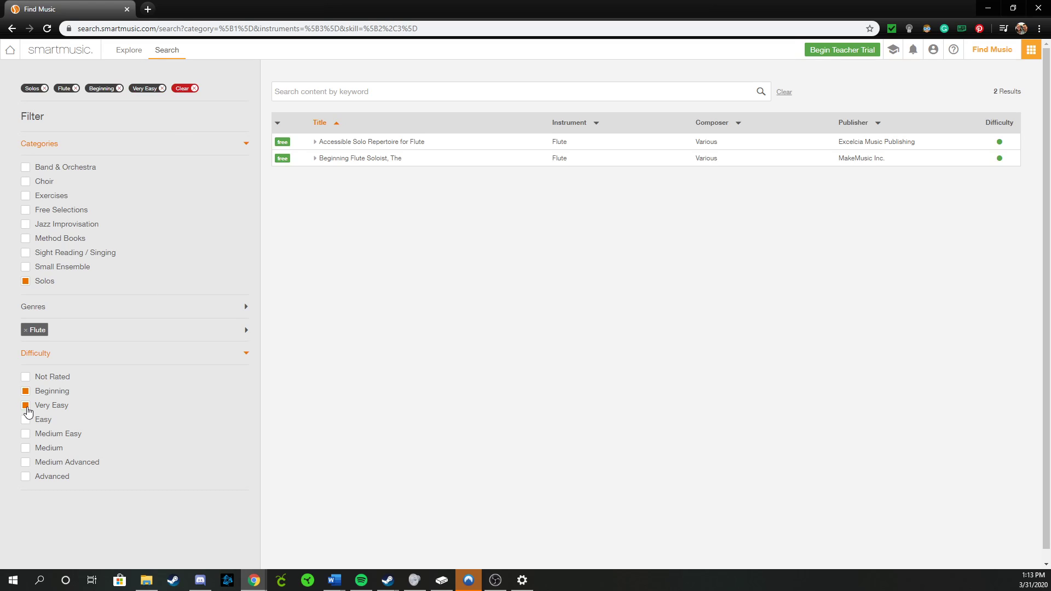
pyautogui.click(25, 392)
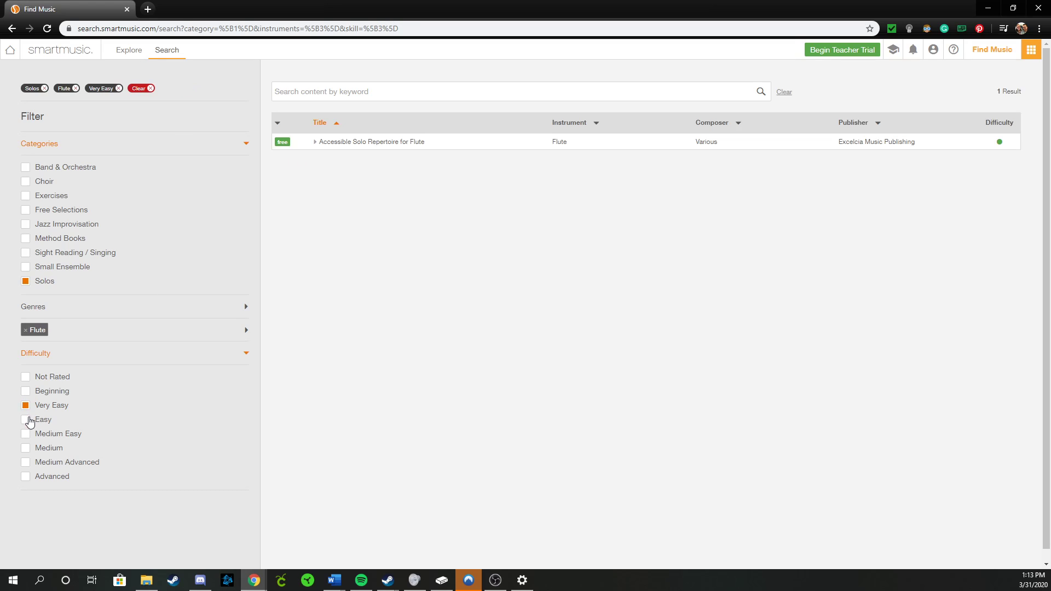
pyautogui.click(26, 420)
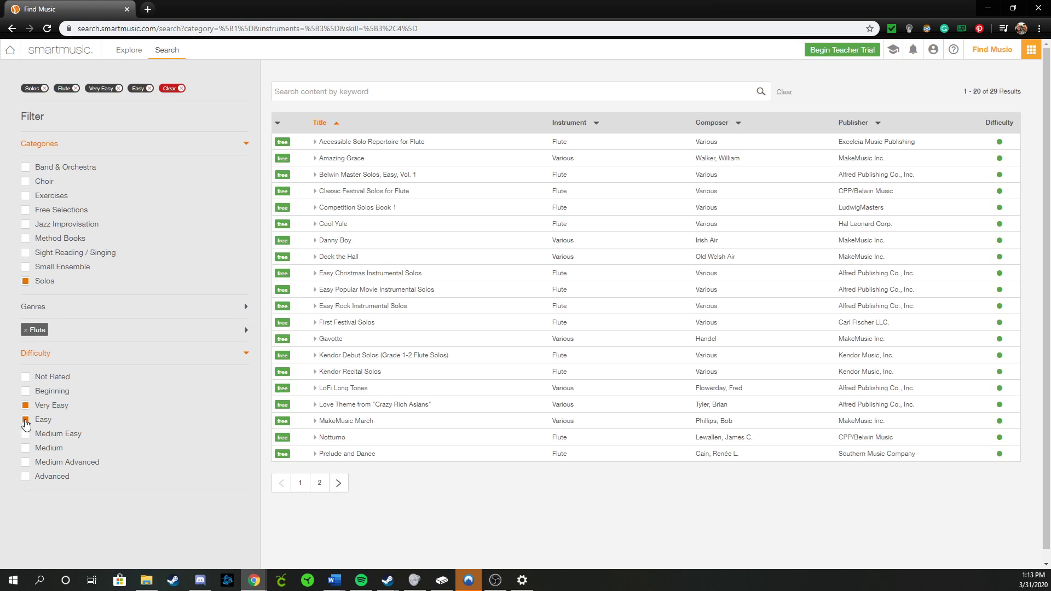
pyautogui.click(26, 420)
pyautogui.click(26, 405)
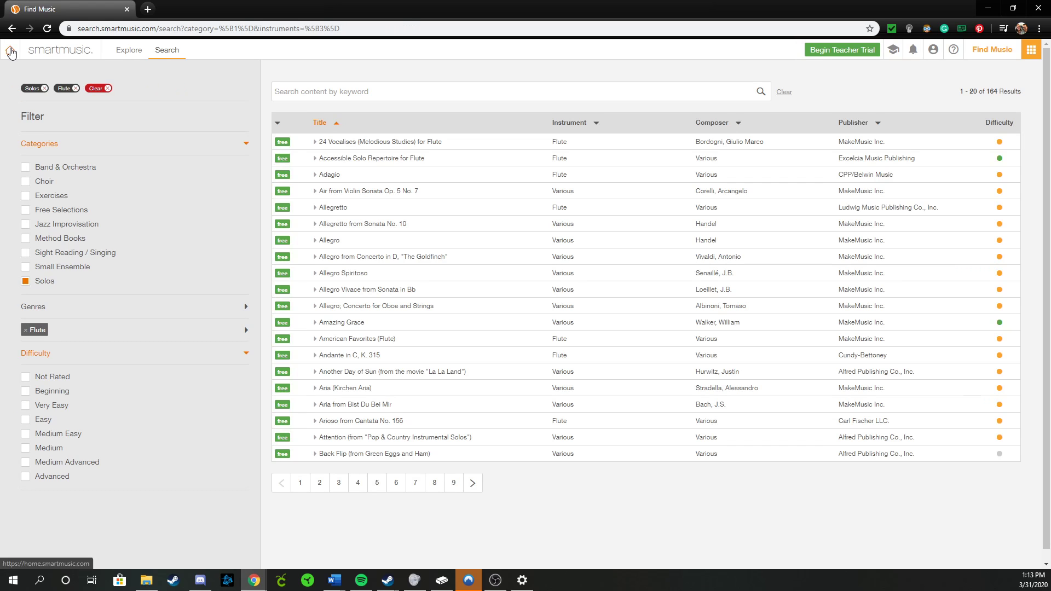
# - Open the Method Books tile from the home page, then return to the dashboard showing the three active classes
pyautogui.click(10, 50)
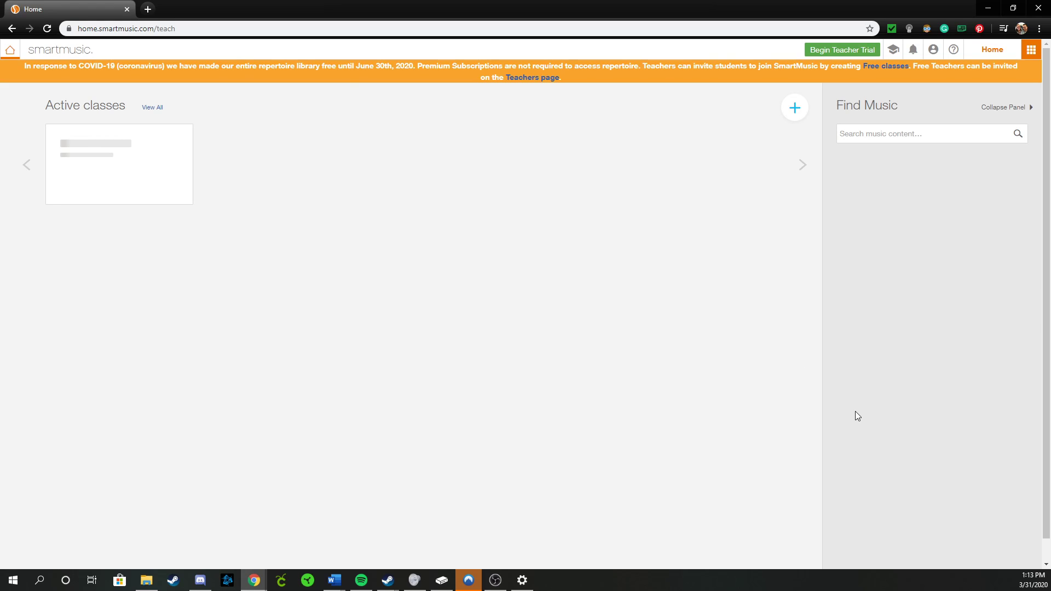
pyautogui.click(887, 405)
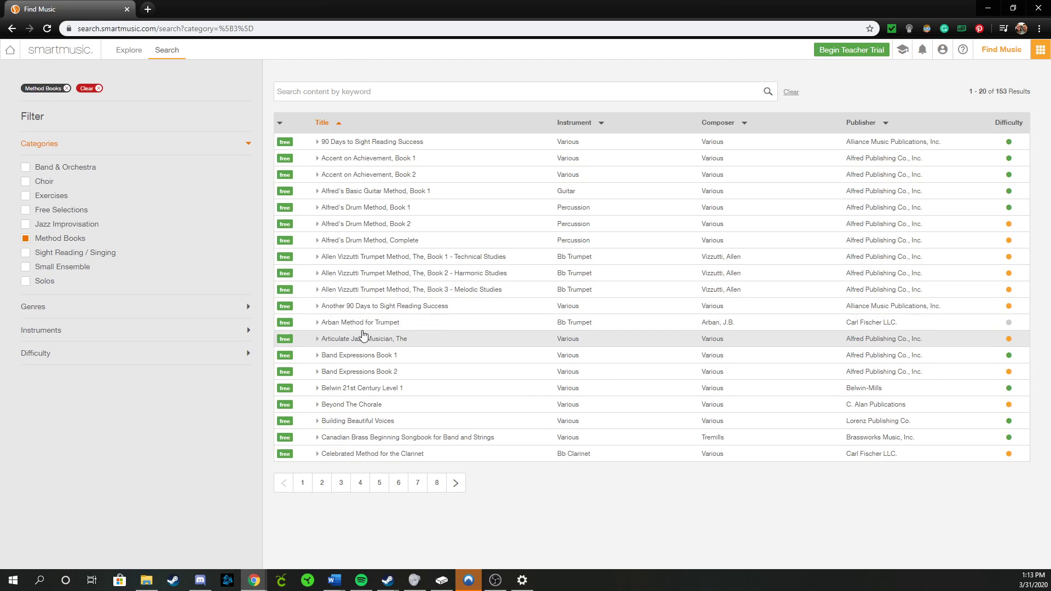
pyautogui.click(10, 55)
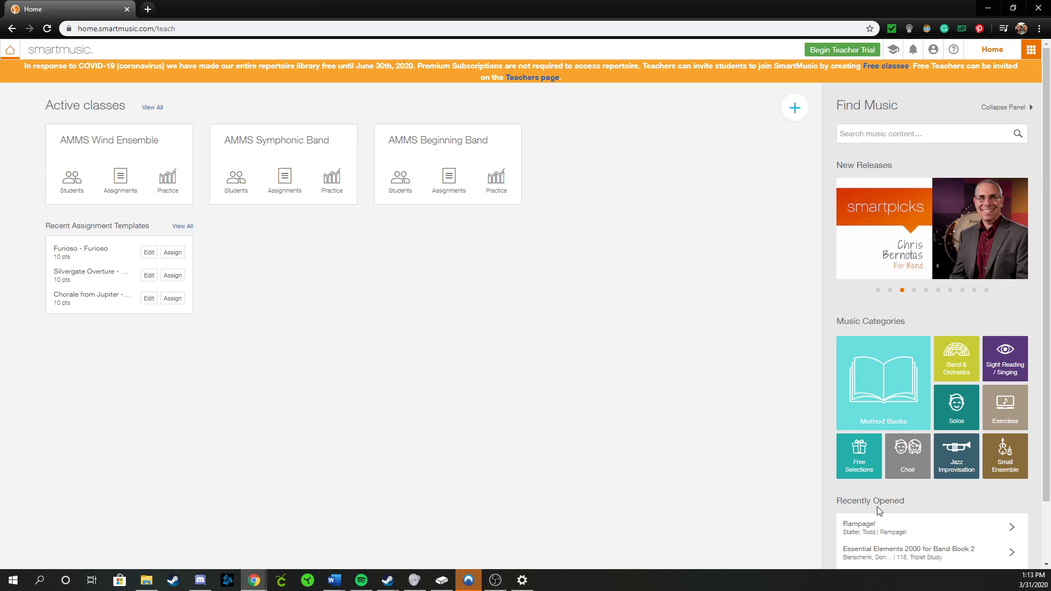
pyautogui.click(505, 572)
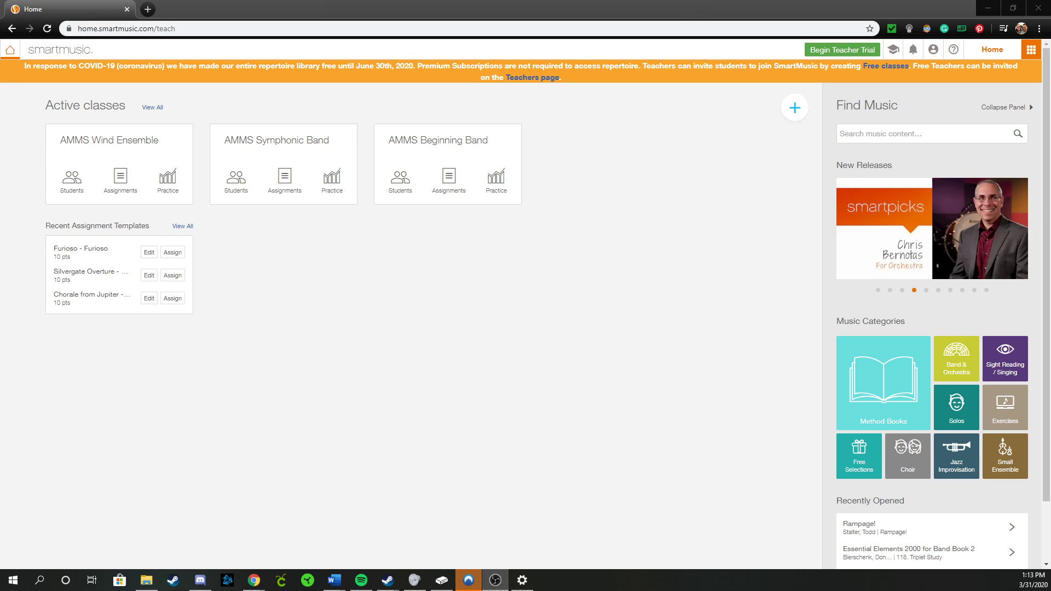